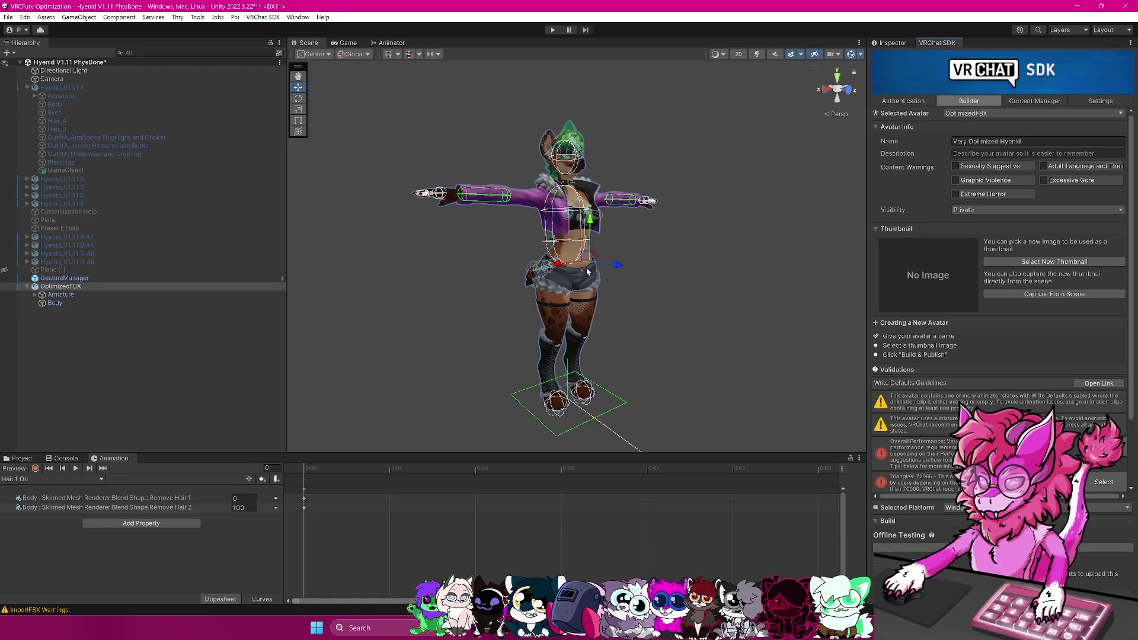
Scroll the VRChat SDK Builder validations to show the Very Poor rank and the 72,068-triangle warning.
{"action": "scroll", "coordinate": [1002, 353], "scroll_direction": "down", "scroll_amount": 3}
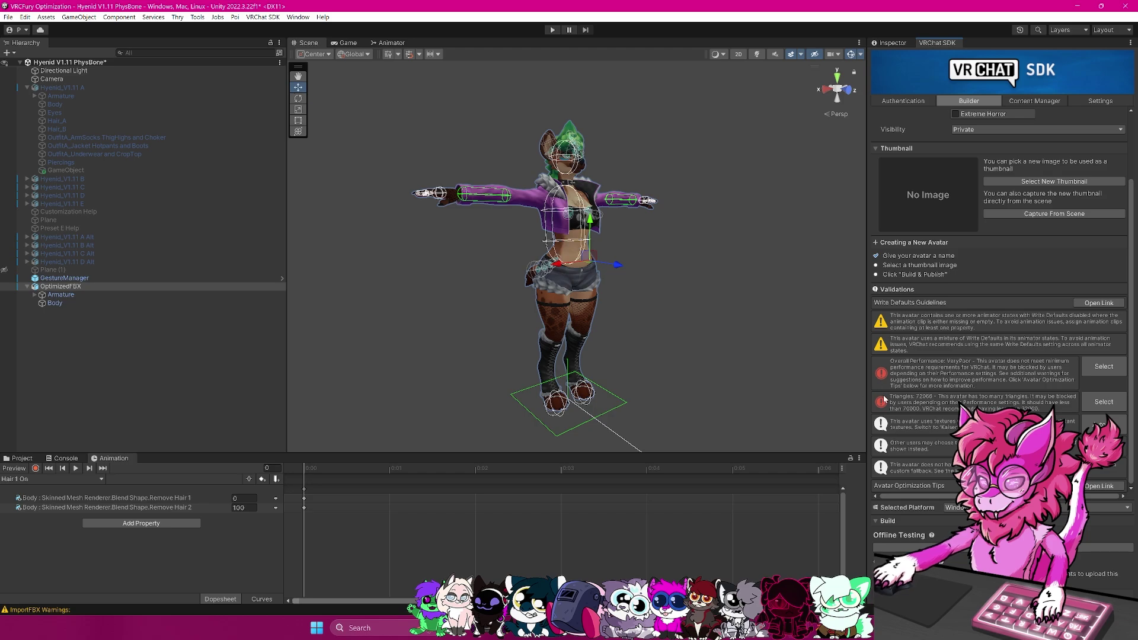
Pull the Scene view back and deselect the OptimizedFBX avatar in Unity.
{"action": "right_click_drag", "start_coordinate": [711, 338], "coordinate": [699, 322]}
{"action": "key", "text": "s"}
{"action": "left_click", "coordinate": [662, 309]}
In Blender, apply Shade Auto Smooth to the hyena body, check it, then return to Unity.
{"action": "mouse_move", "coordinate": [830, 628]}
{"action": "left_click", "coordinate": [822, 561]}
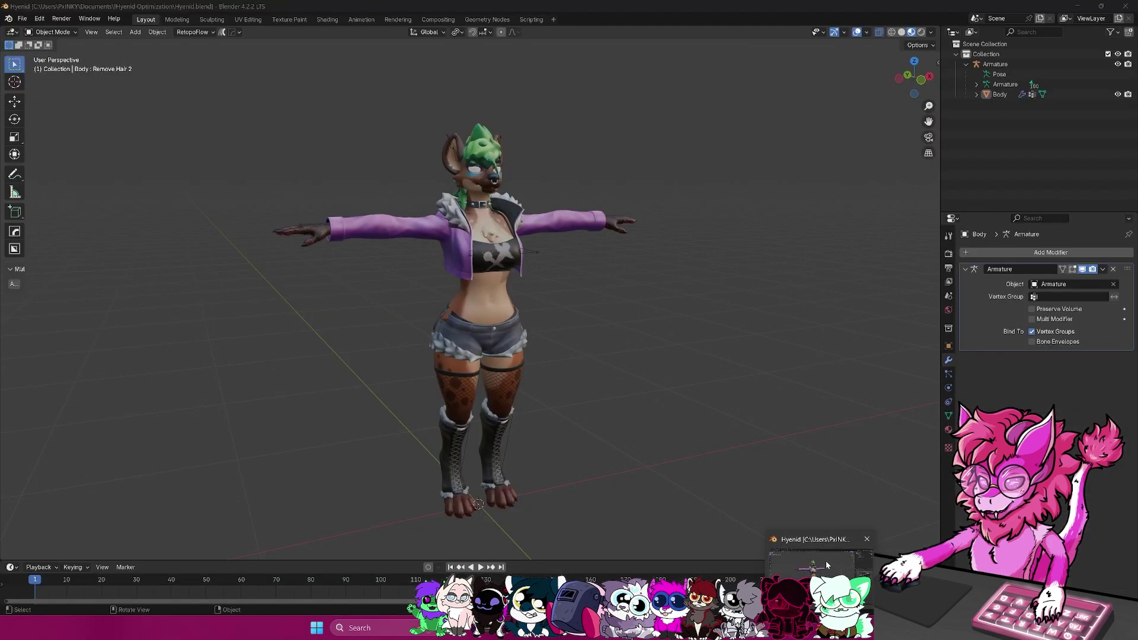
{"action": "right_click", "coordinate": [642, 310]}
{"action": "left_click", "coordinate": [642, 315]}
{"action": "middle_click_drag", "start_coordinate": [631, 283], "coordinate": [657, 269]}
{"action": "left_click", "coordinate": [563, 259]}
{"action": "left_click", "coordinate": [642, 367]}
{"action": "scroll", "coordinate": [658, 249], "scroll_direction": "up", "scroll_amount": 4}
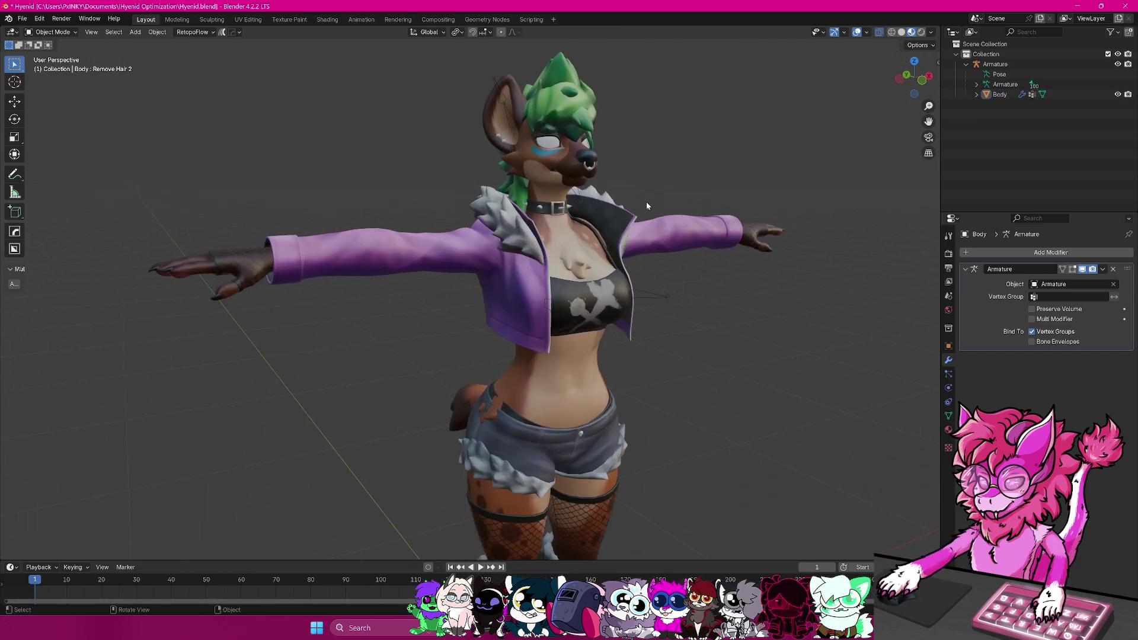
{"action": "key", "text": "alt+Tab"}
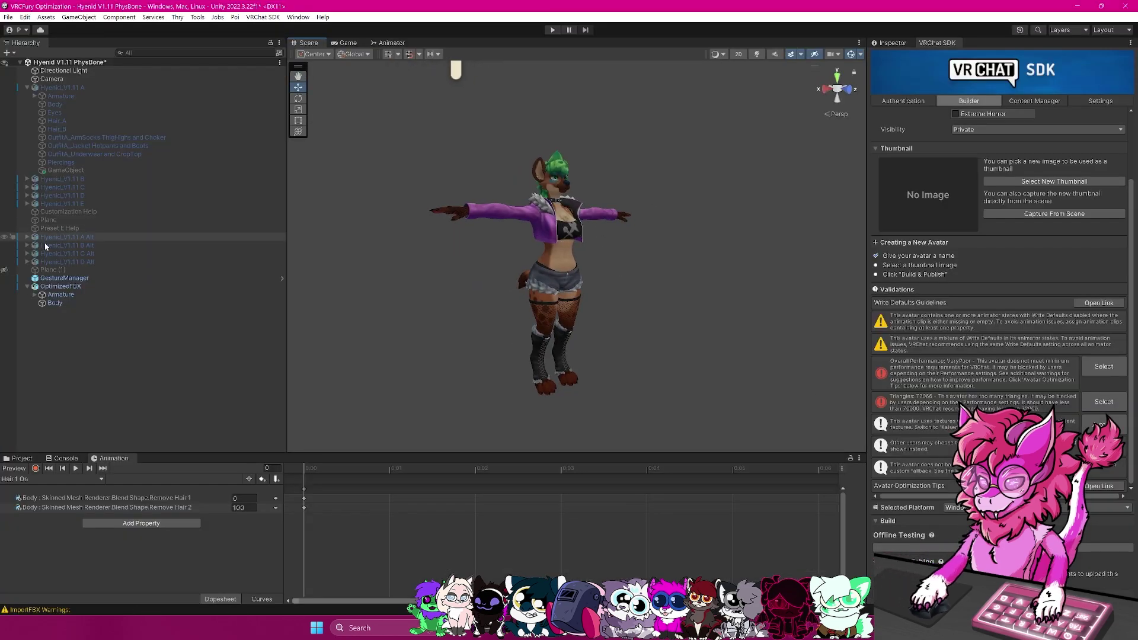
Delete the HelpScreen object under the Head bone of OptimizedFBX's armature.
{"action": "left_click", "coordinate": [35, 294]}
{"action": "scroll", "coordinate": [119, 336], "scroll_direction": "down", "scroll_amount": 1}
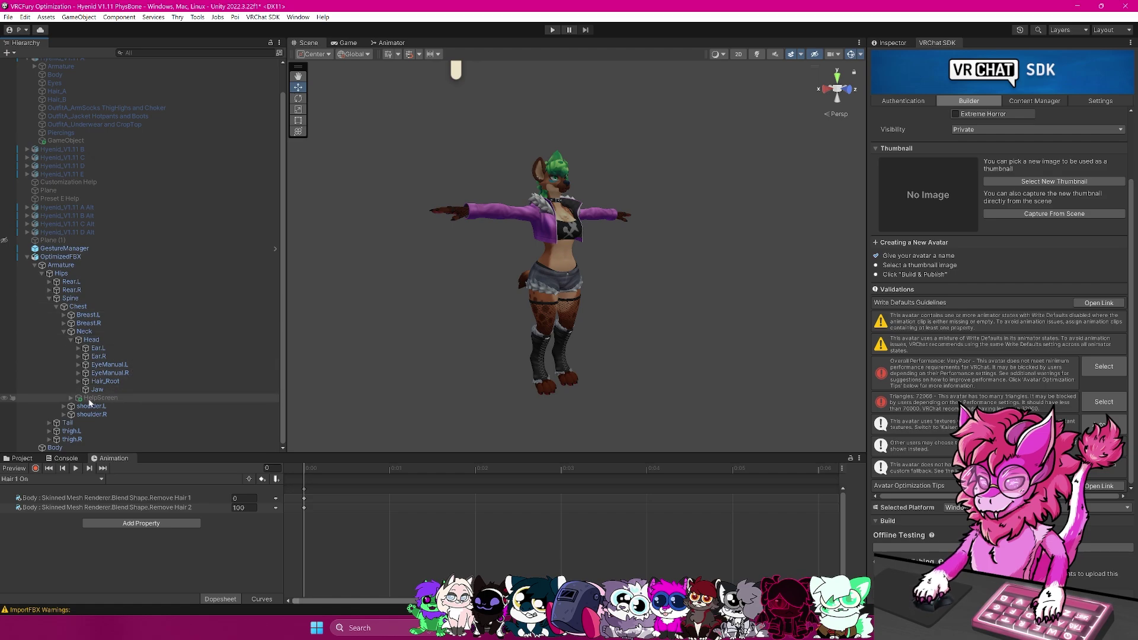
{"action": "left_click", "coordinate": [69, 400]}
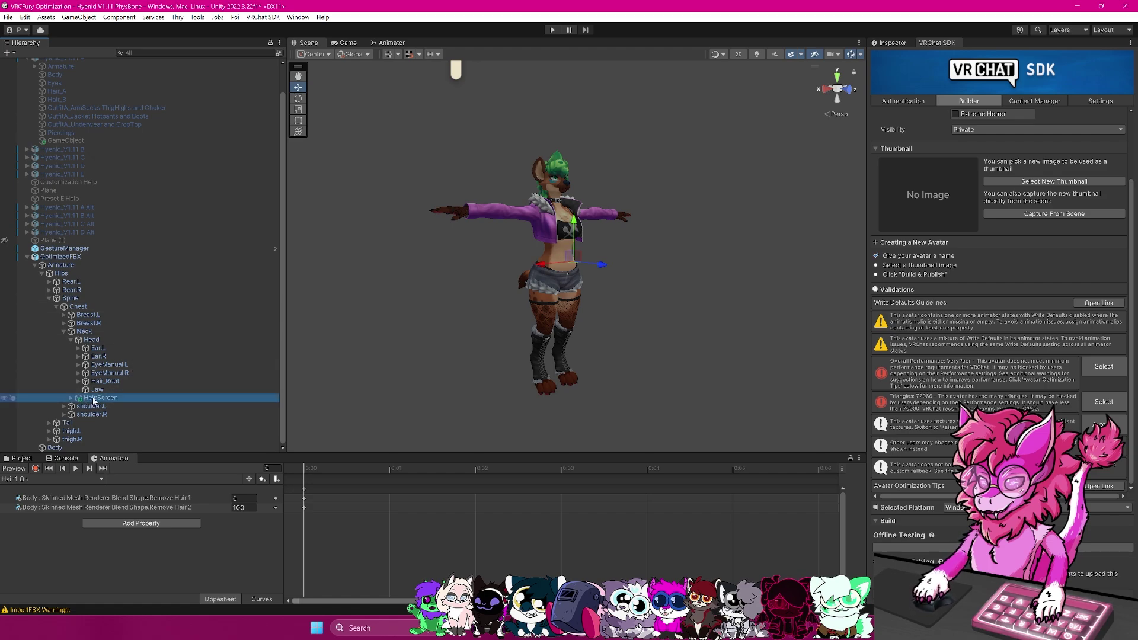
{"action": "key", "text": "Delete"}
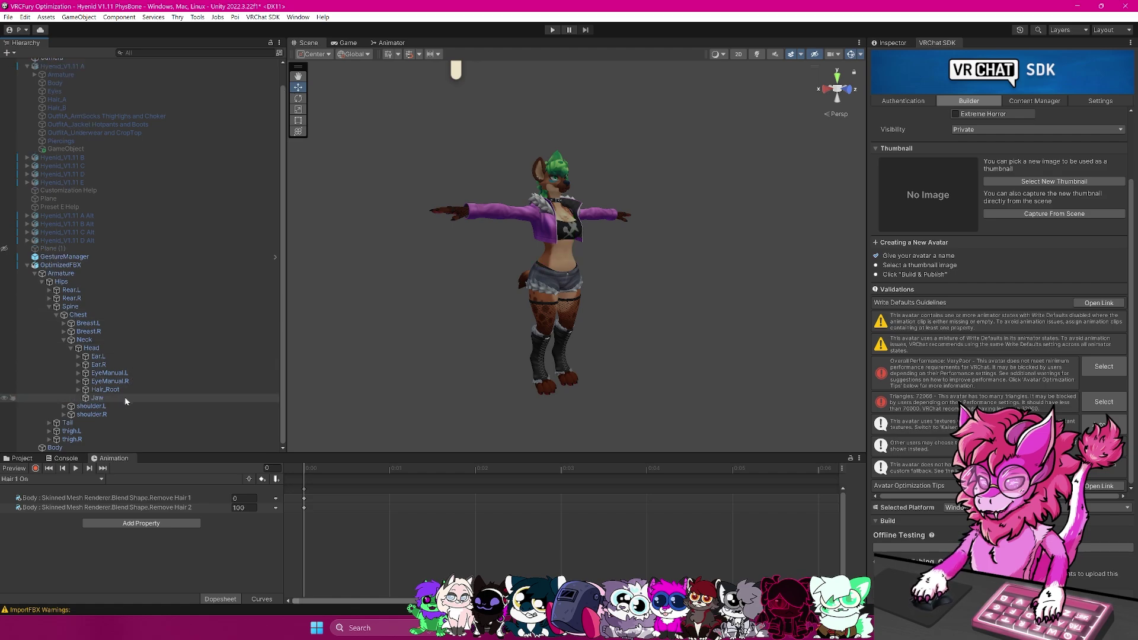
Review the HelpScreen layer in the Animator, then reselect OptimizedFBX in the Scene view.
{"action": "left_click", "coordinate": [386, 43]}
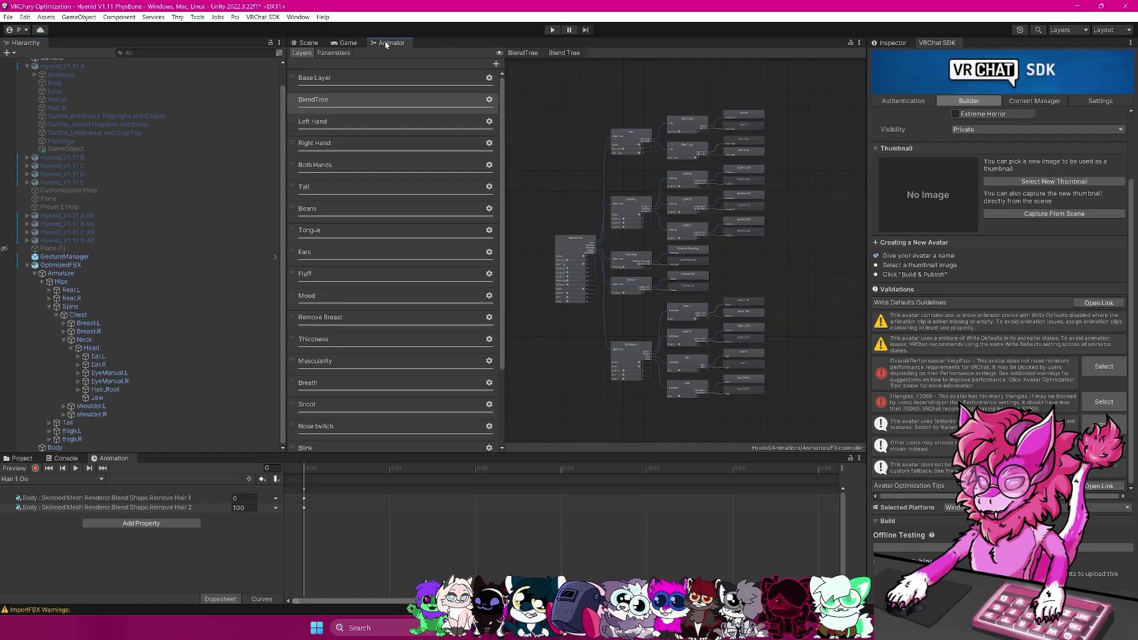
{"action": "scroll", "coordinate": [338, 142], "scroll_direction": "down", "scroll_amount": 4}
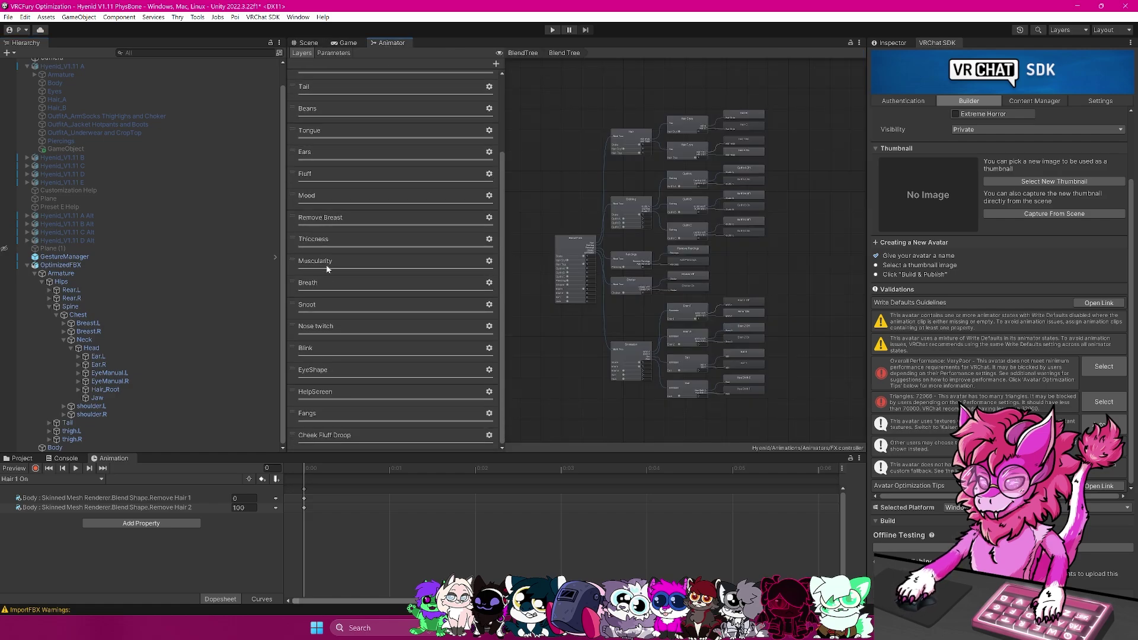
{"action": "left_click", "coordinate": [331, 399]}
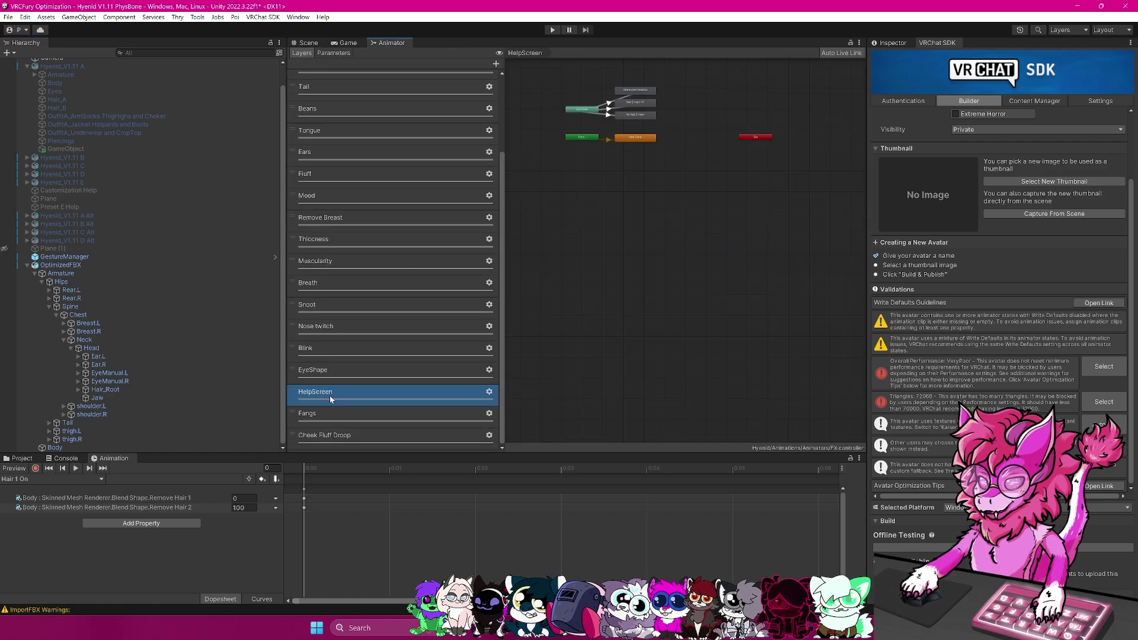
{"action": "key", "text": "Delete"}
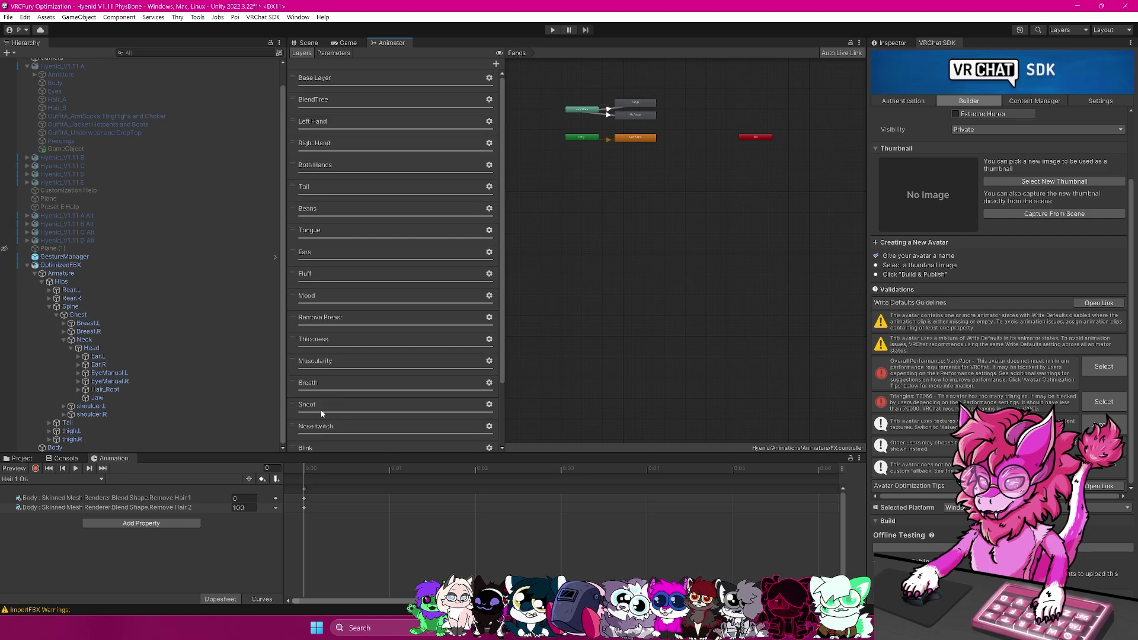
{"action": "left_click", "coordinate": [308, 43]}
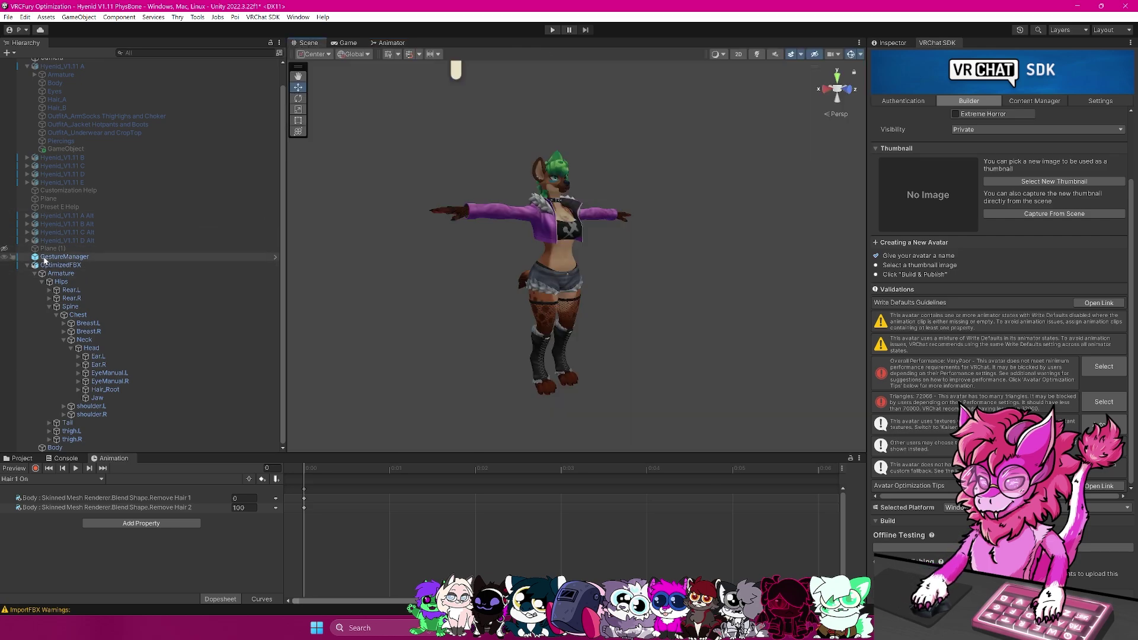
{"action": "left_click", "coordinate": [44, 266]}
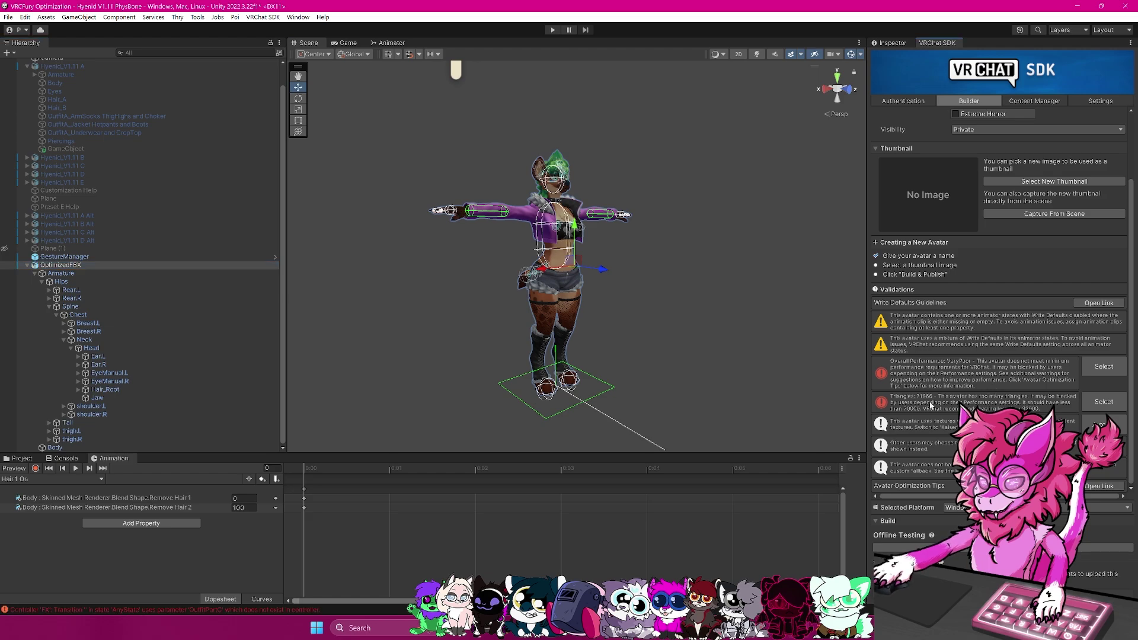
In Blender, orbit around the hyena avatar, select the Body mesh and zoom in on the head.
{"action": "left_click", "coordinate": [821, 627]}
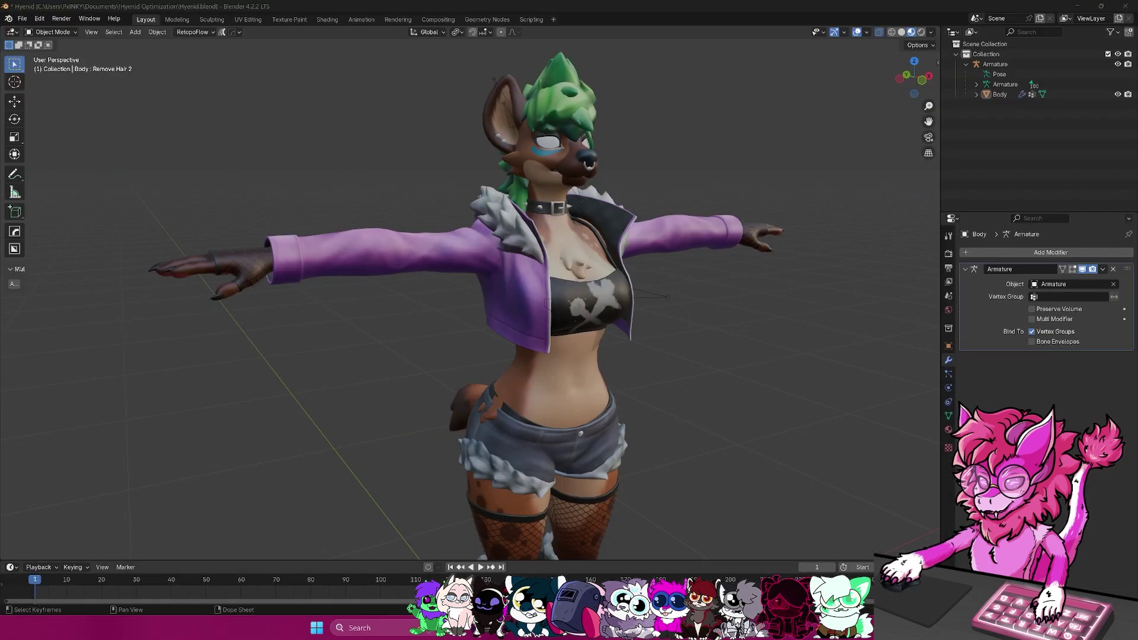
{"action": "middle_click_drag", "start_coordinate": [707, 295], "coordinate": [644, 337]}
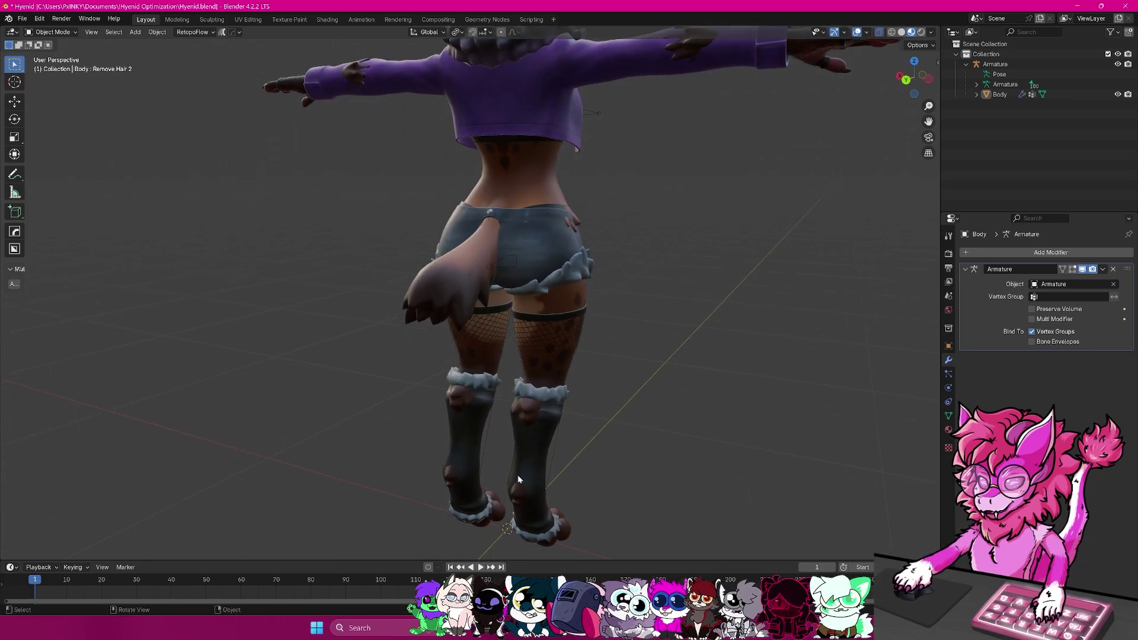
{"action": "middle_click_drag", "start_coordinate": [573, 459], "coordinate": [574, 347]}
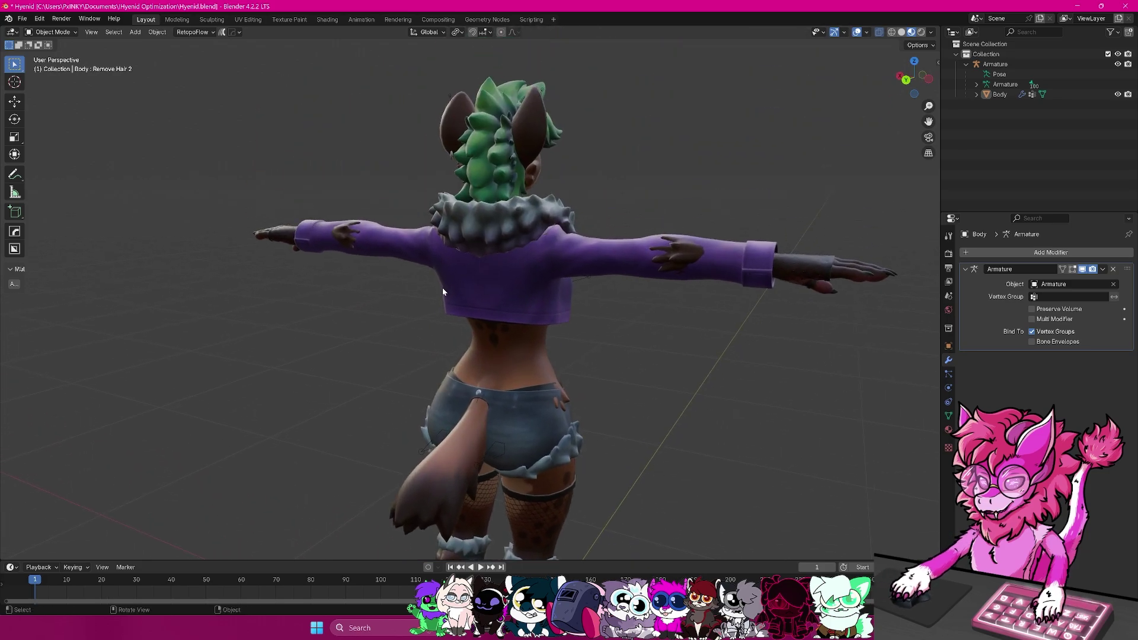
{"action": "middle_click_drag", "start_coordinate": [479, 301], "coordinate": [608, 319]}
{"action": "left_click", "coordinate": [550, 278]}
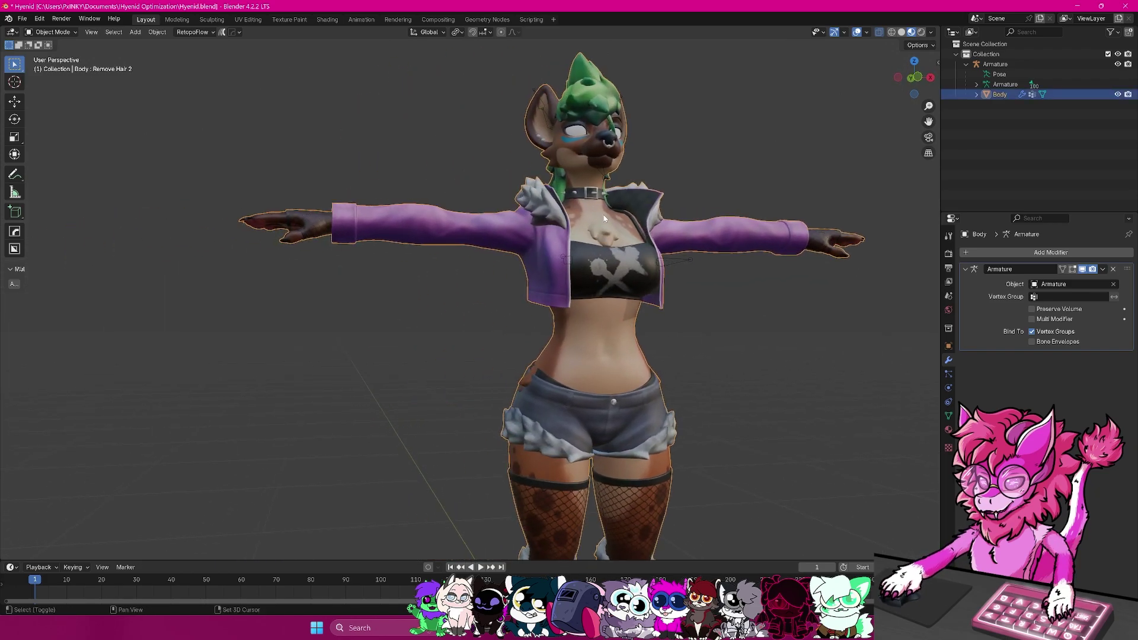
{"action": "middle_click_drag", "start_coordinate": [604, 219], "coordinate": [613, 293]}
{"action": "scroll", "coordinate": [607, 272], "scroll_direction": "up", "scroll_amount": 6}
{"action": "middle_click_drag", "start_coordinate": [727, 326], "coordinate": [603, 299], "text": "shift"}
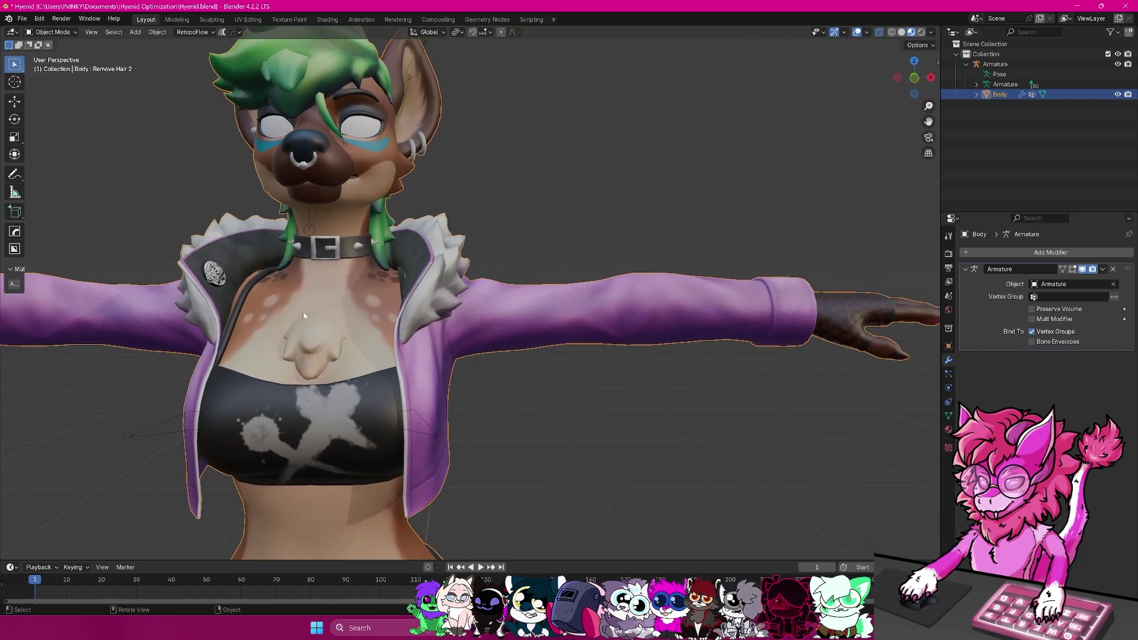
In Body's Edit Mode, select both eyeballs with L and hide everything else with Shift+H.
{"action": "key", "text": "Tab"}
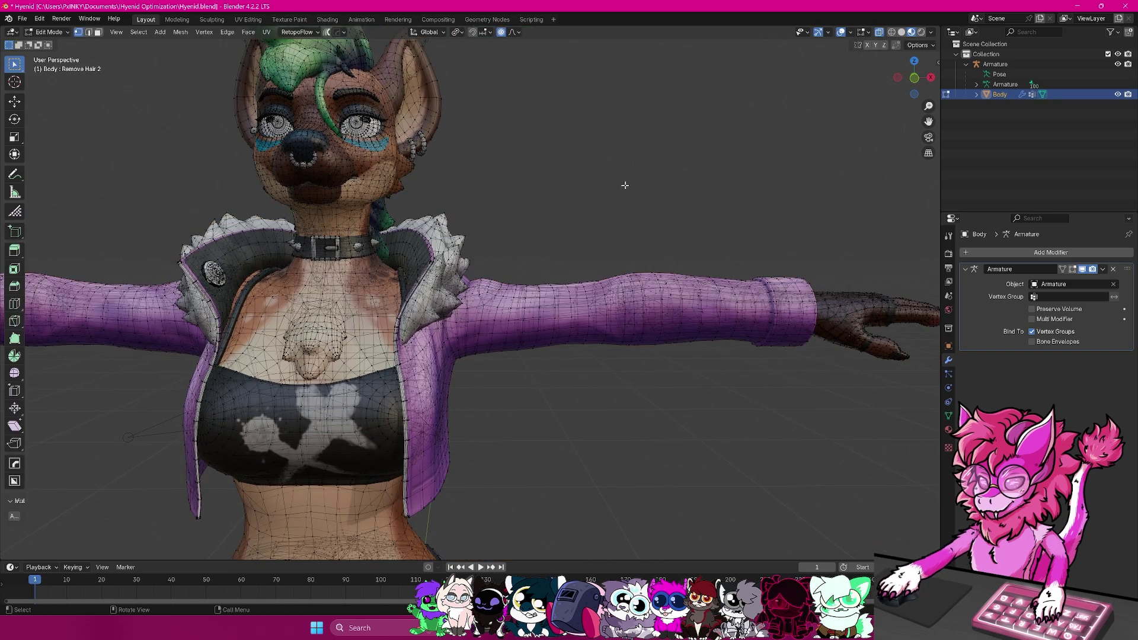
{"action": "key", "text": "Tab"}
{"action": "middle_click_drag", "start_coordinate": [542, 212], "coordinate": [683, 271], "text": "shift"}
{"action": "middle_click_drag", "start_coordinate": [419, 183], "coordinate": [557, 236]}
{"action": "key", "text": "Tab"}
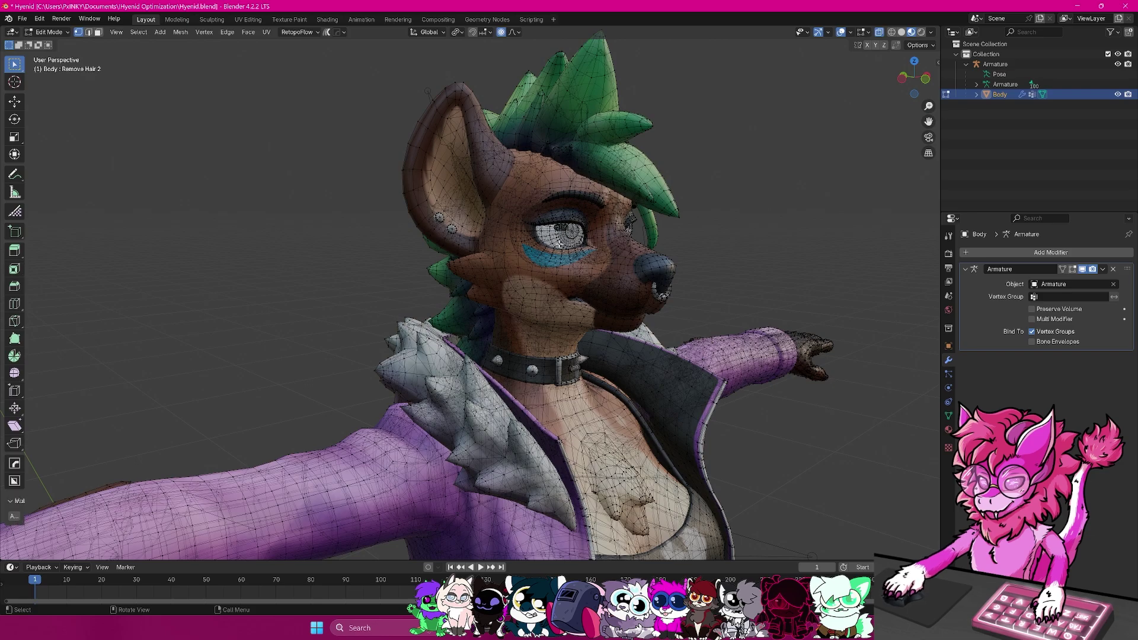
{"action": "scroll", "coordinate": [564, 238], "scroll_direction": "up", "scroll_amount": 5}
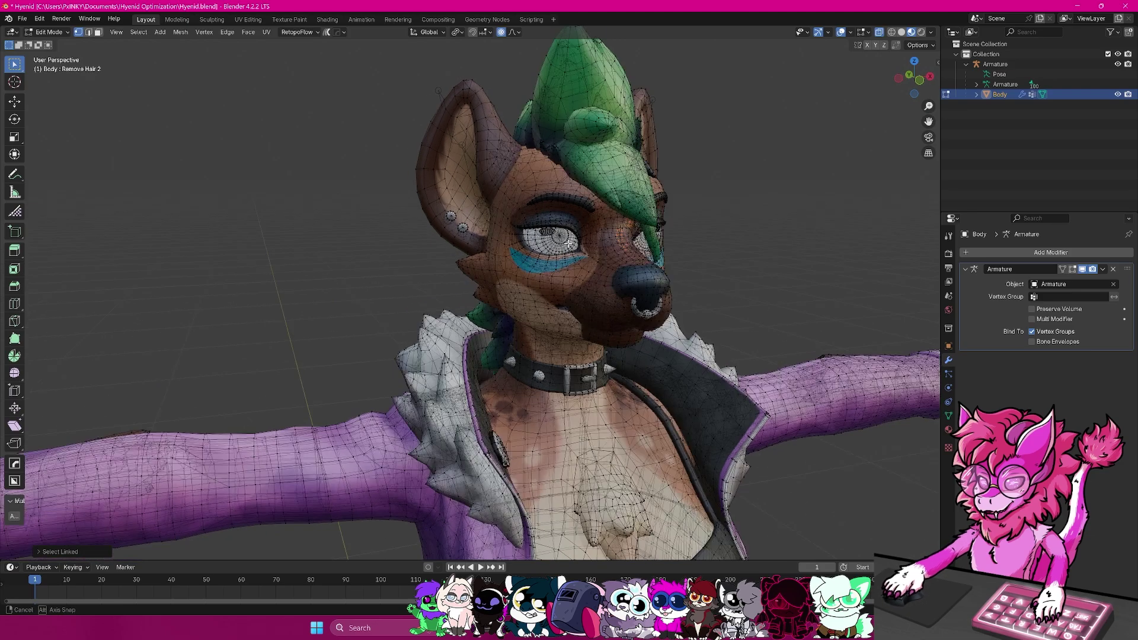
{"action": "key", "text": "l"}
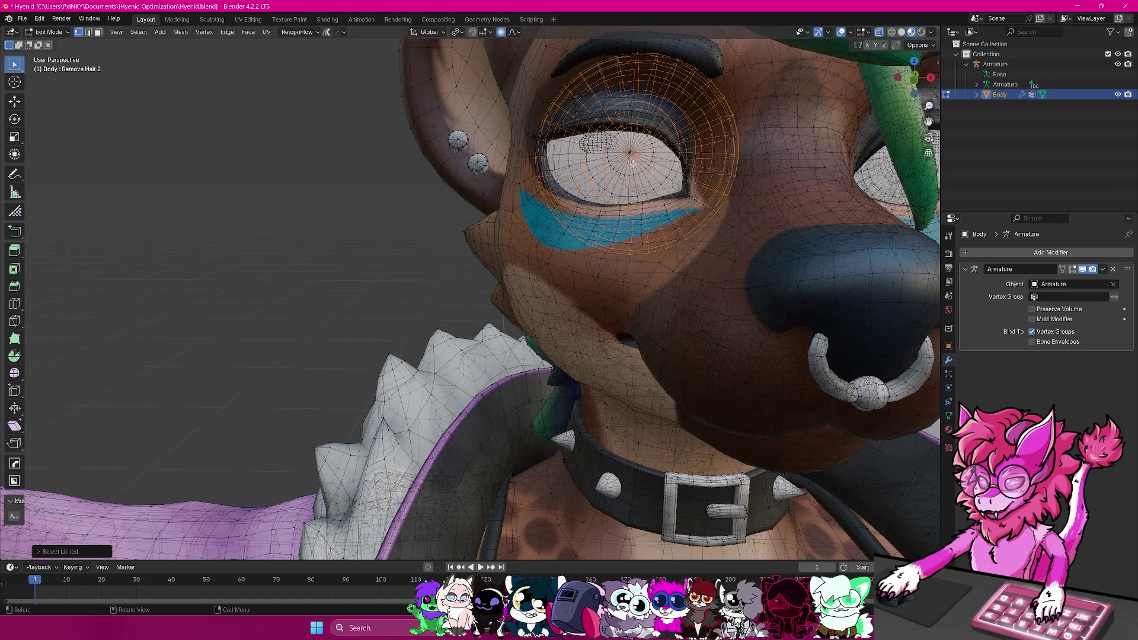
{"action": "middle_click_drag", "start_coordinate": [657, 160], "coordinate": [905, 176]}
{"action": "key", "text": "l"}
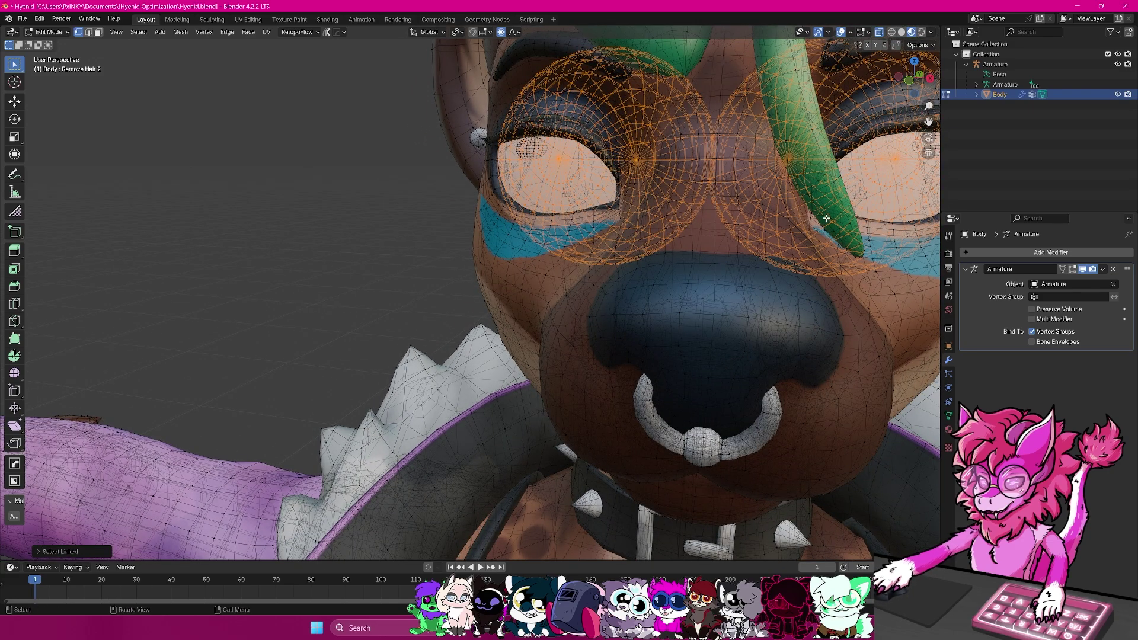
{"action": "scroll", "coordinate": [620, 277], "scroll_direction": "down", "scroll_amount": 8}
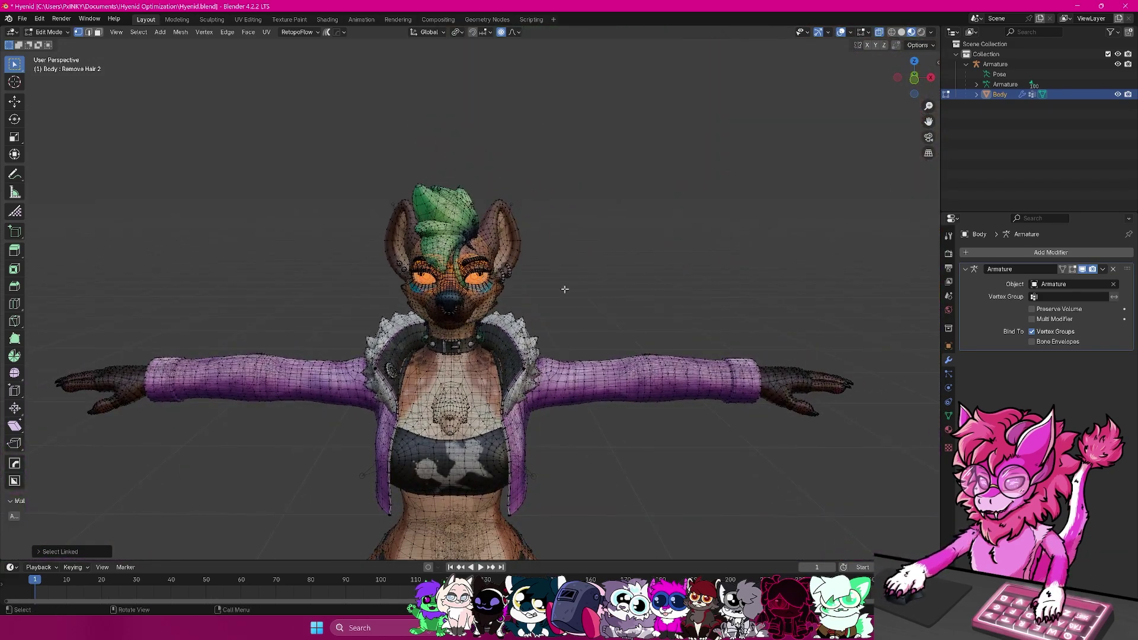
{"action": "key", "text": "shift+h"}
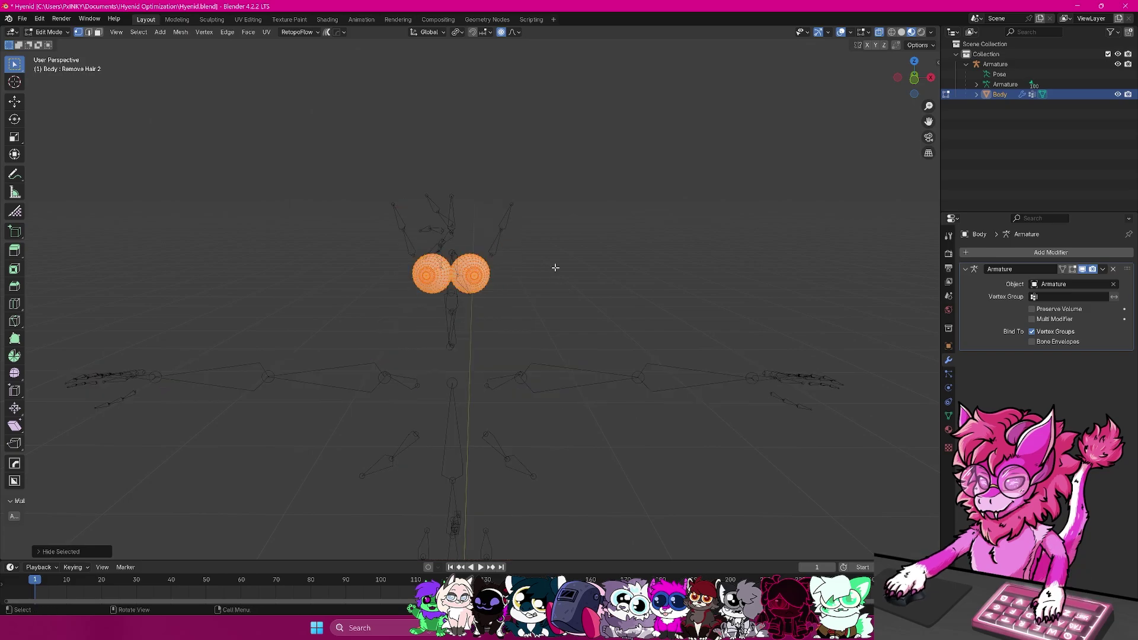
Frame the isolated eyes in a side orthographic view, comparing them with the head.
{"action": "middle_click_drag", "start_coordinate": [564, 264], "coordinate": [707, 245]}
{"action": "left_click", "coordinate": [463, 207]}
{"action": "mouse_move", "coordinate": [550, 294]}
{"action": "middle_mouse_down"}
{"action": "mouse_move", "coordinate": [508, 333]}
{"action": "mouse_move", "coordinate": [508, 403]}
{"action": "mouse_move", "coordinate": [585, 367]}
{"action": "mouse_move", "coordinate": [559, 314]}
{"action": "mouse_move", "coordinate": [568, 307]}
{"action": "middle_mouse_up"}
{"action": "scroll", "coordinate": [508, 332], "scroll_direction": "up", "scroll_amount": 7}
{"action": "key", "text": "Tab"}
{"action": "left_click", "coordinate": [915, 80]}
{"action": "scroll", "coordinate": [624, 251], "scroll_direction": "up", "scroll_amount": 5}
{"action": "key", "text": "Tab"}
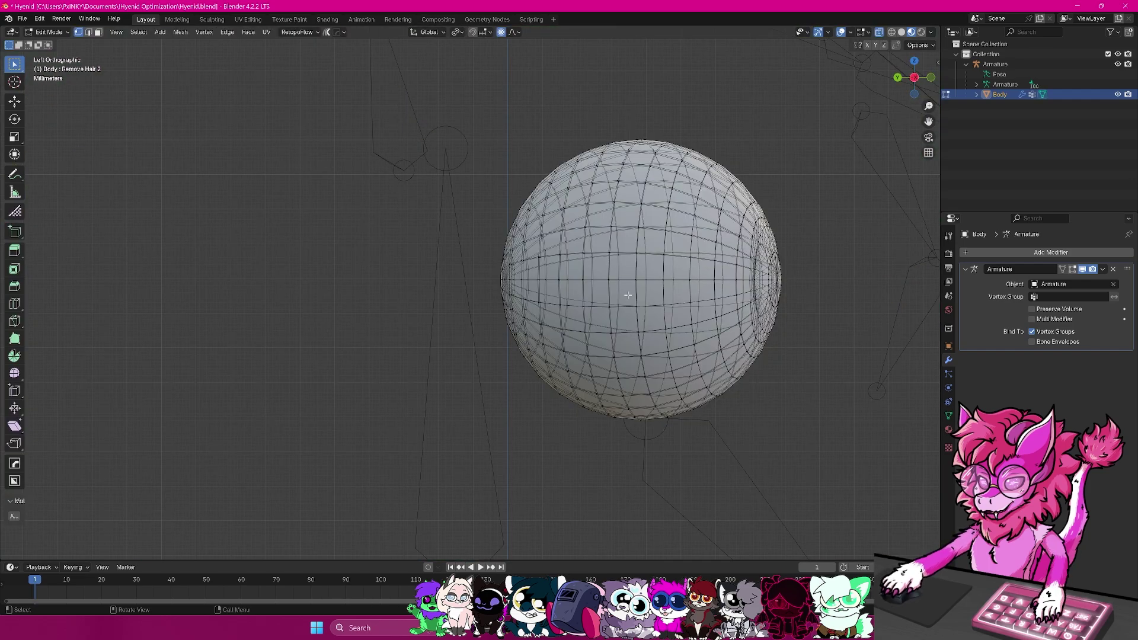
{"action": "key", "text": "Tab"}
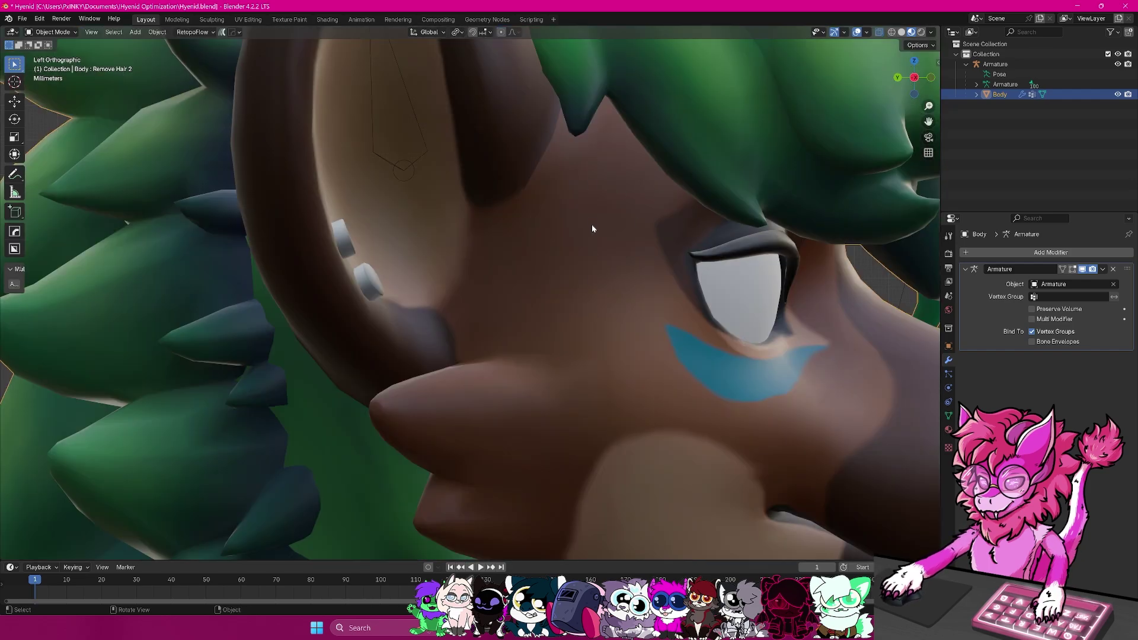
{"action": "key", "text": "Tab"}
Turn off X-ray and delete a vertical edge loop on the front eye sphere.
{"action": "left_click_drag", "start_coordinate": [478, 123], "coordinate": [574, 510]}
{"action": "left_click", "coordinate": [528, 146]}
{"action": "middle_click_drag", "start_coordinate": [528, 146], "coordinate": [682, 267]}
{"action": "left_click", "coordinate": [880, 33]}
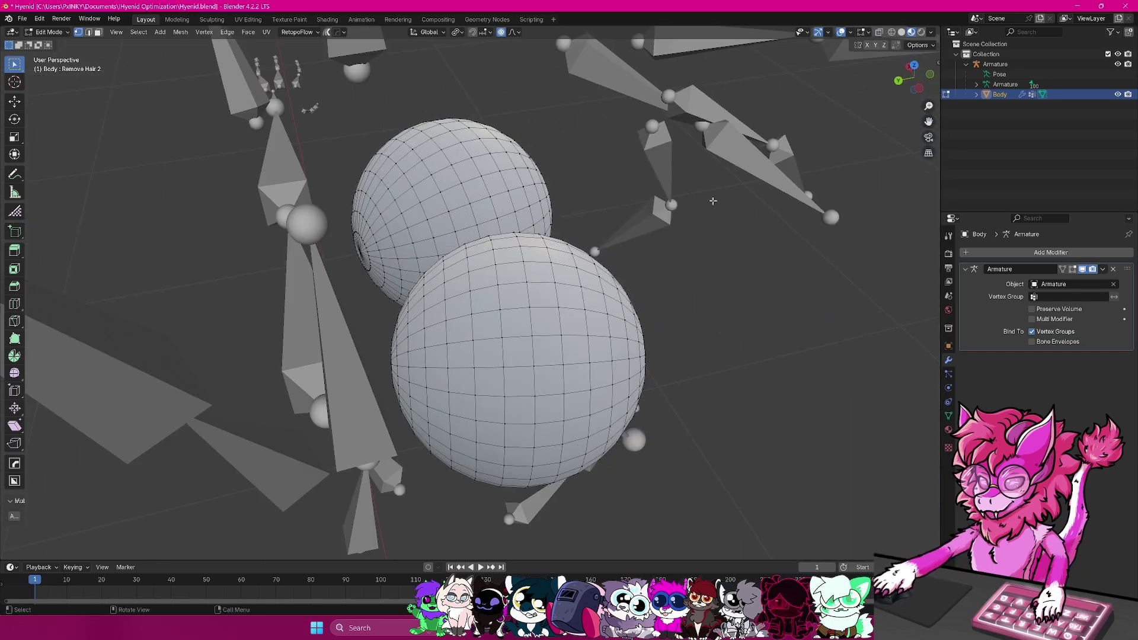
{"action": "middle_click_drag", "start_coordinate": [524, 339], "coordinate": [527, 272], "text": "shift"}
{"action": "left_click", "coordinate": [534, 262], "text": "alt"}
{"action": "left_click", "coordinate": [529, 213], "text": "alt"}
{"action": "middle_click_drag", "start_coordinate": [551, 208], "coordinate": [563, 168]}
{"action": "scroll", "coordinate": [565, 199], "scroll_direction": "up", "scroll_amount": 3}
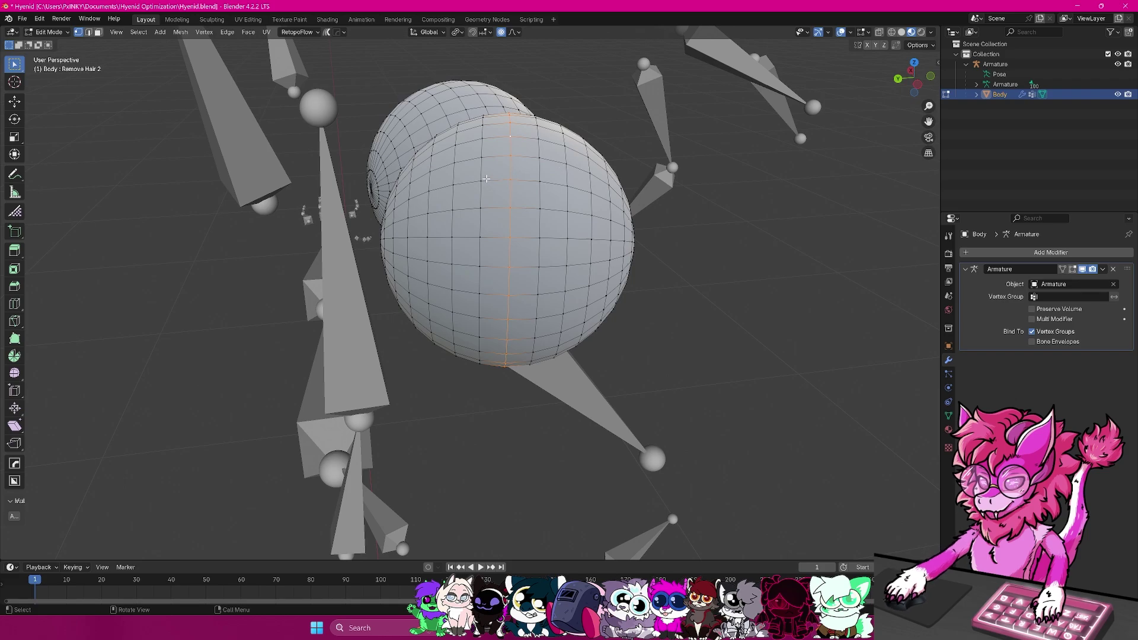
{"action": "left_click", "coordinate": [485, 159], "text": "alt"}
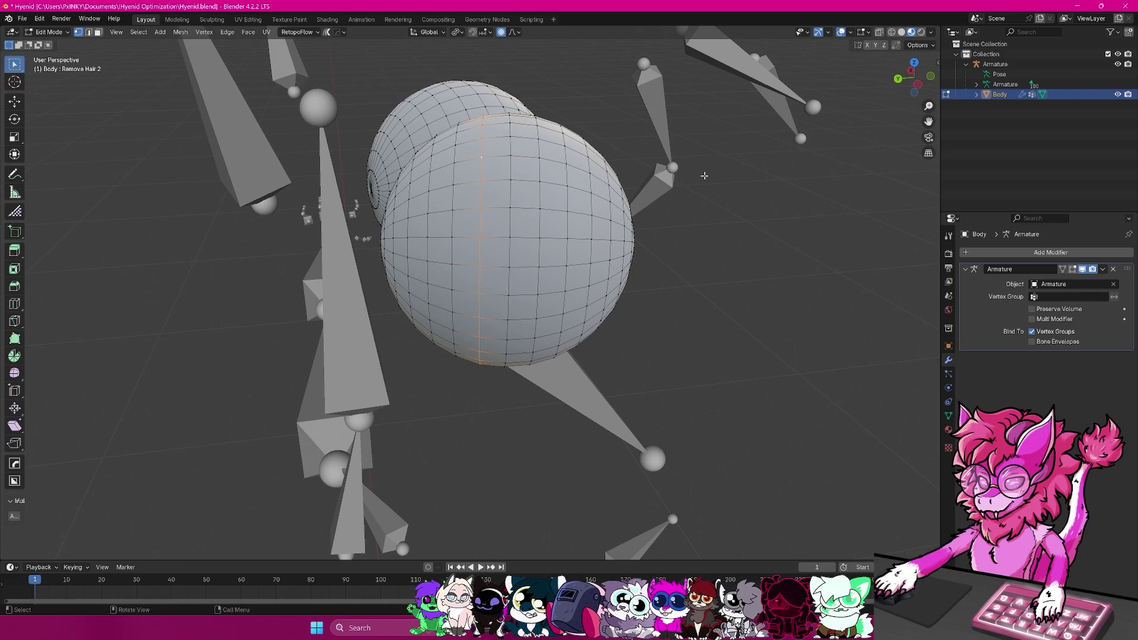
{"action": "key", "text": "x"}
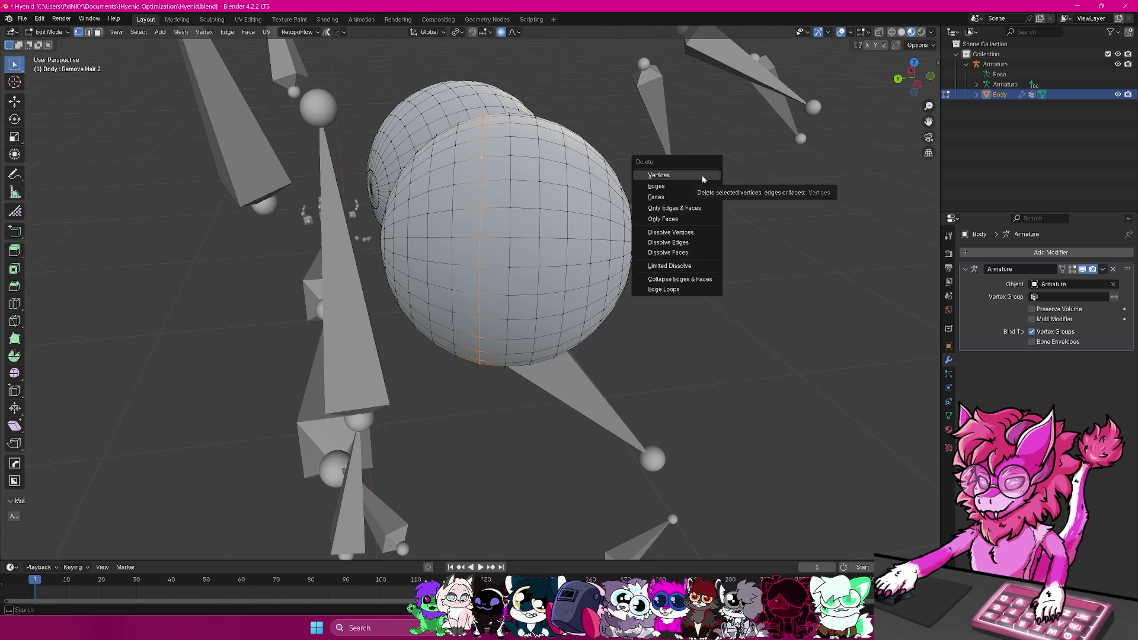
{"action": "left_click", "coordinate": [703, 176]}
Delete three more edge loops, splitting the sphere down its middle strip.
{"action": "left_click", "coordinate": [482, 137], "text": "alt"}
{"action": "key", "text": "x"}
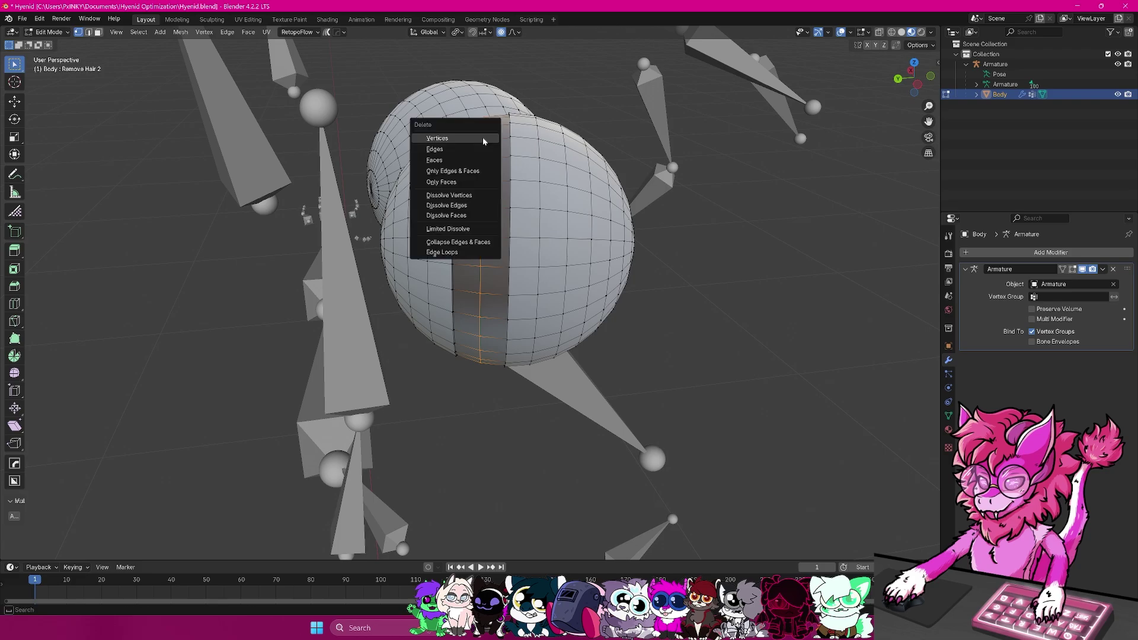
{"action": "left_click", "coordinate": [483, 141]}
{"action": "middle_click_drag", "start_coordinate": [483, 141], "coordinate": [756, 289]}
{"action": "left_click", "coordinate": [498, 281], "text": "alt"}
{"action": "key", "text": "x"}
{"action": "left_click", "coordinate": [496, 280]}
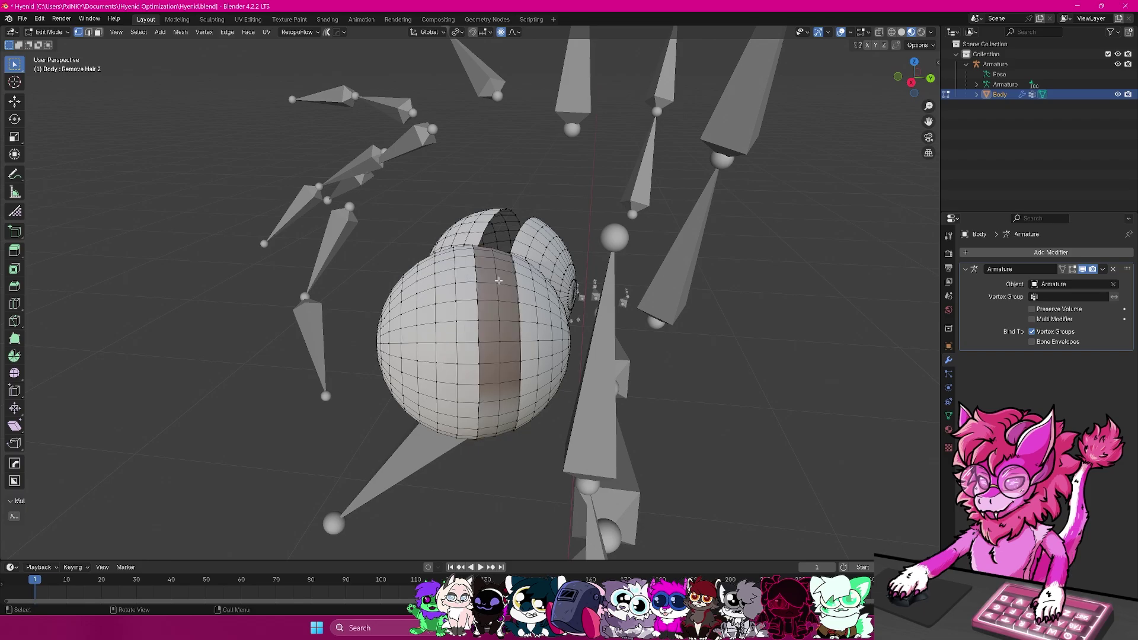
{"action": "left_click", "coordinate": [498, 281], "text": "alt"}
{"action": "key", "text": "x"}
{"action": "left_click", "coordinate": [500, 280]}
Select the unwanted sphere halves with L and delete their vertices.
{"action": "middle_click_drag", "start_coordinate": [500, 280], "coordinate": [434, 320]}
{"action": "middle_click_drag", "start_coordinate": [574, 323], "coordinate": [596, 261]}
{"action": "key", "text": "l"}
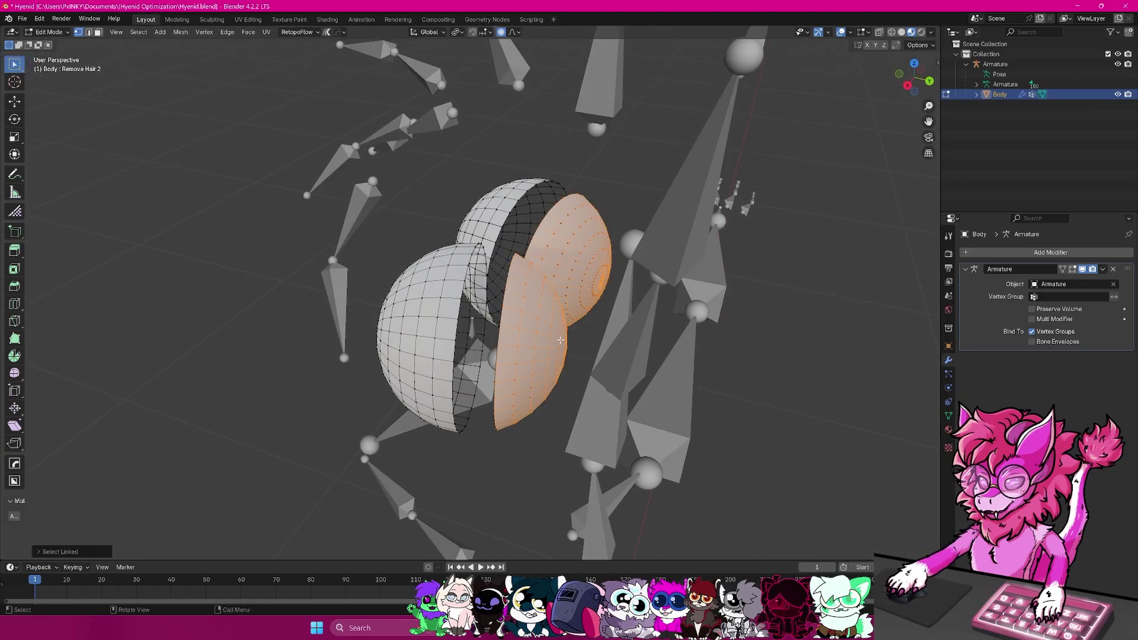
{"action": "key", "text": "x"}
{"action": "left_click", "coordinate": [561, 343]}
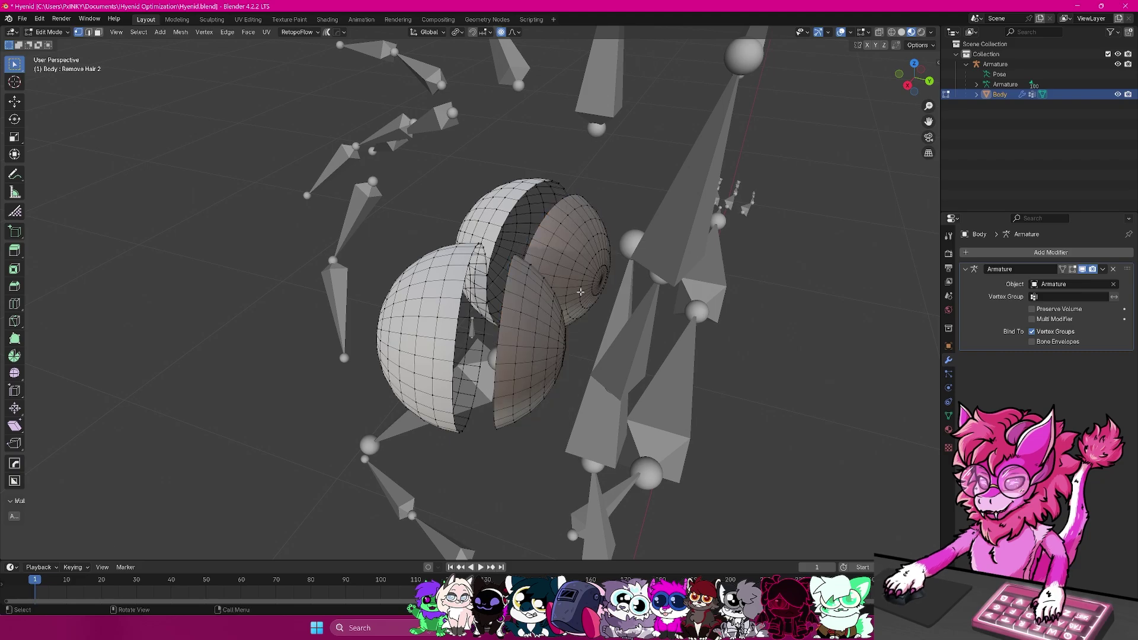
{"action": "key", "text": "l"}
{"action": "key", "text": "l"}
{"action": "key", "text": "x"}
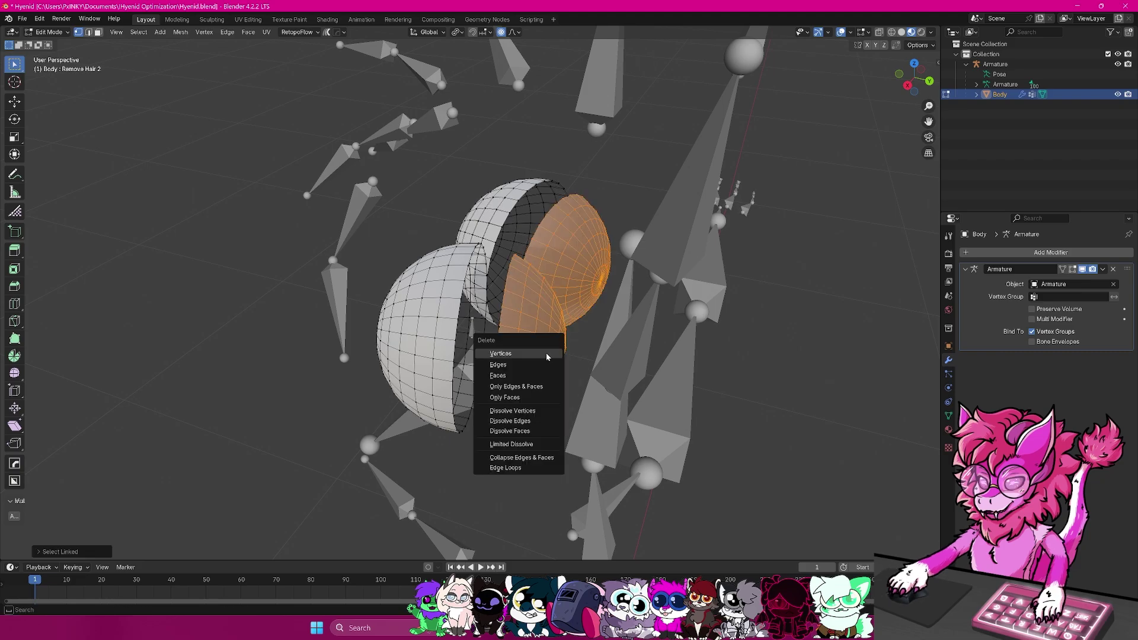
{"action": "left_click", "coordinate": [542, 351]}
{"action": "middle_click_drag", "start_coordinate": [542, 351], "coordinate": [500, 341]}
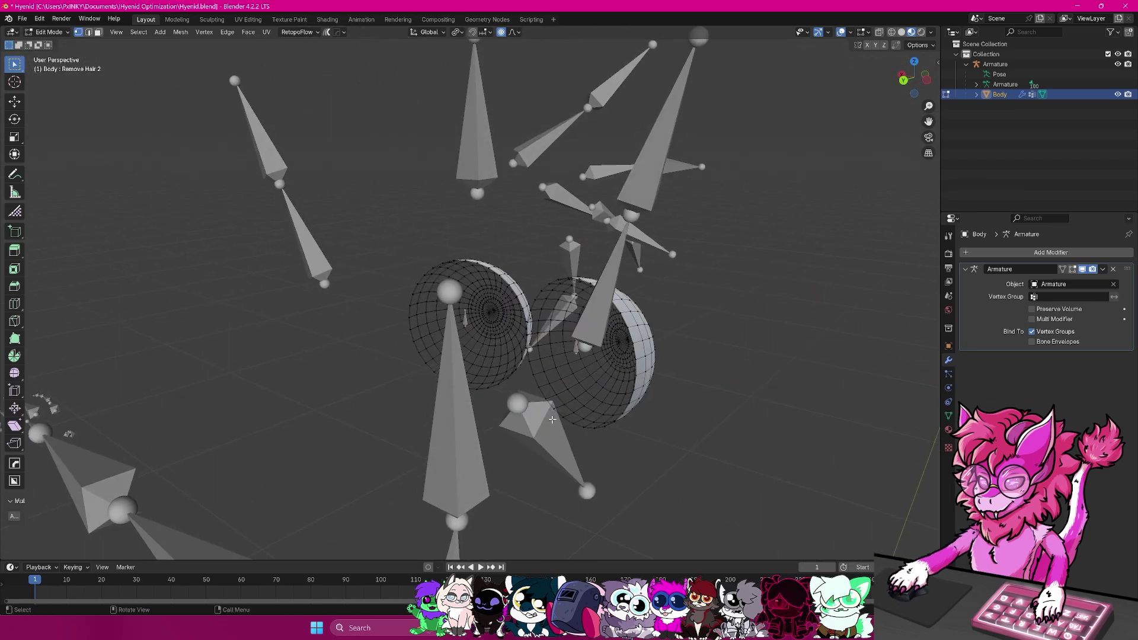
Inspect the edited eyes against the textured character from several angles.
{"action": "middle_click_drag", "start_coordinate": [524, 324], "coordinate": [414, 221]}
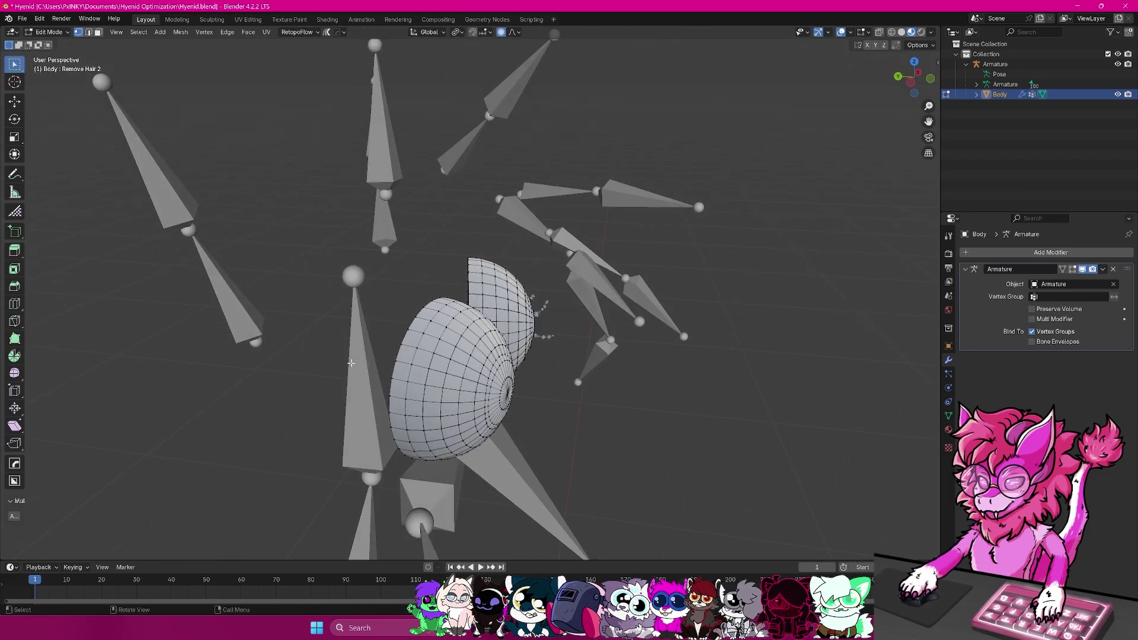
{"action": "middle_click_drag", "start_coordinate": [367, 333], "coordinate": [790, 115]}
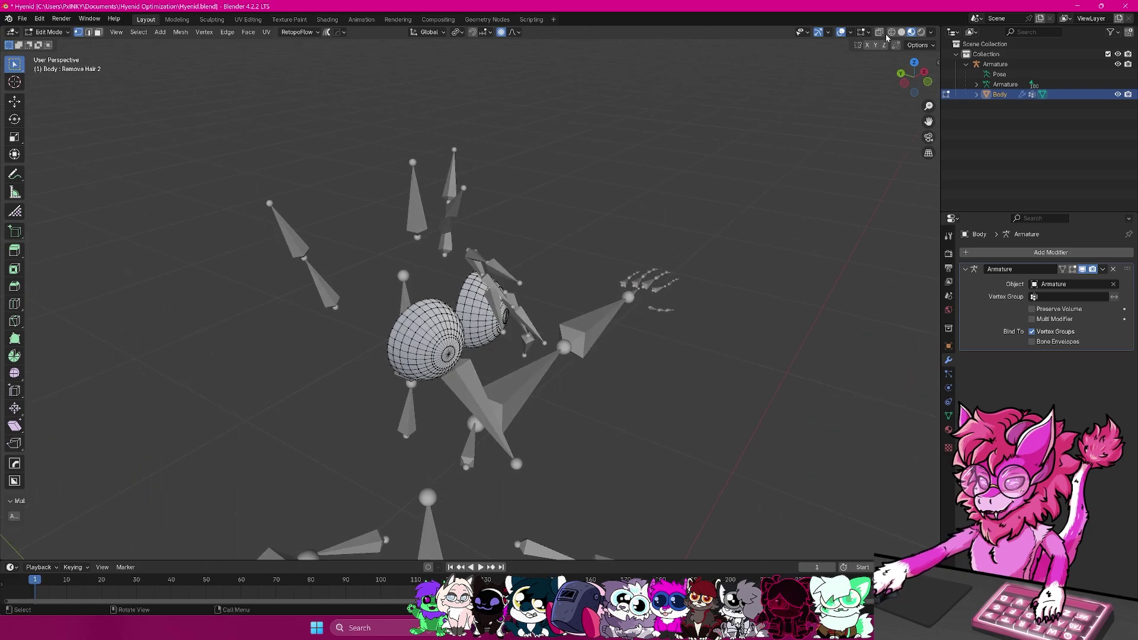
{"action": "key", "text": "alt"}
{"action": "key", "text": "Tab"}
{"action": "middle_click_drag", "start_coordinate": [745, 219], "coordinate": [430, 229]}
{"action": "key", "text": "Tab"}
{"action": "middle_click_drag", "start_coordinate": [502, 322], "coordinate": [381, 321]}
{"action": "middle_click_drag", "start_coordinate": [582, 325], "coordinate": [617, 328]}
{"action": "scroll", "coordinate": [617, 327], "scroll_direction": "down", "scroll_amount": 3}
{"action": "middle_click_drag", "start_coordinate": [605, 380], "coordinate": [623, 293], "text": "shift"}
{"action": "scroll", "coordinate": [623, 293], "scroll_direction": "down", "scroll_amount": 3}
{"action": "middle_click_drag", "start_coordinate": [658, 338], "coordinate": [693, 332]}
{"action": "scroll", "coordinate": [694, 332], "scroll_direction": "down", "scroll_amount": 4}
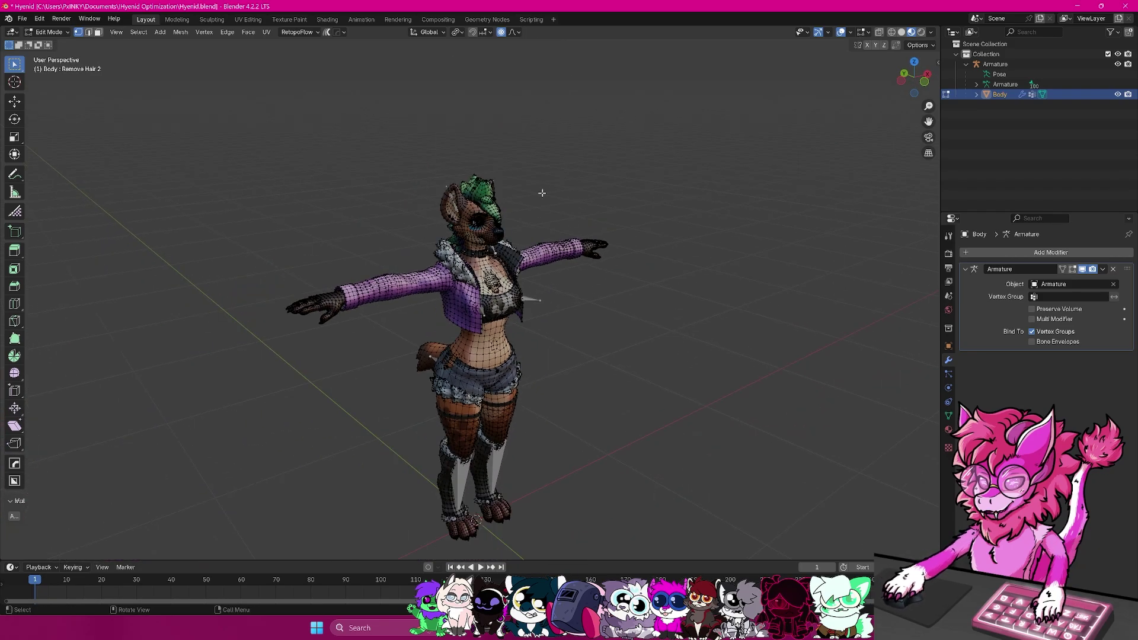
{"action": "scroll", "coordinate": [544, 278], "scroll_direction": "up", "scroll_amount": 5}
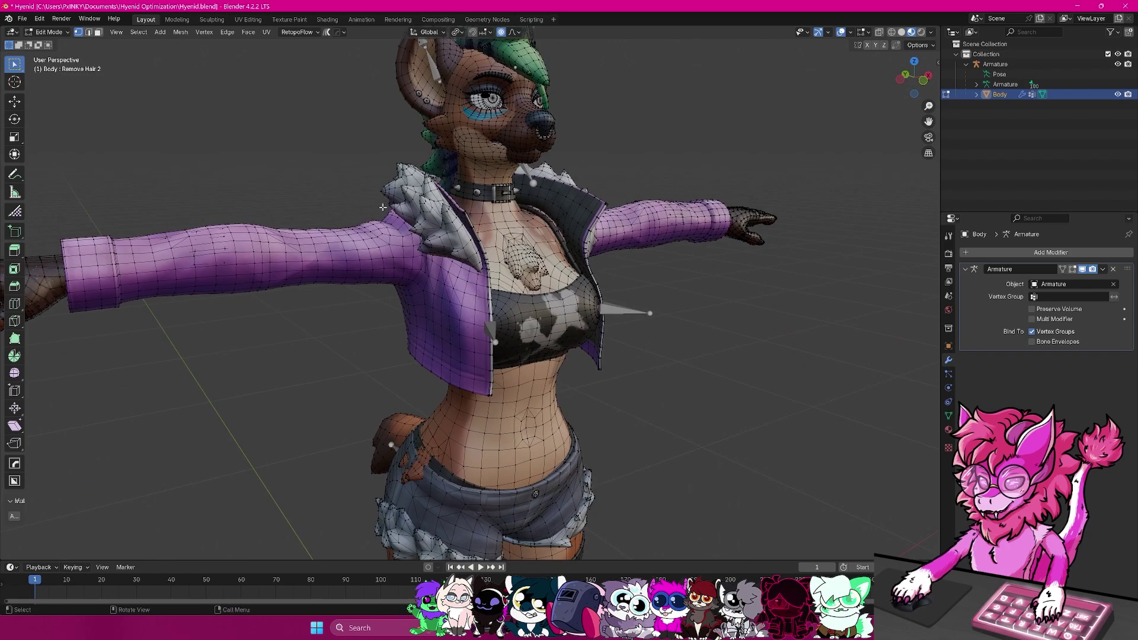
{"action": "middle_click_drag", "start_coordinate": [382, 207], "coordinate": [315, 264]}
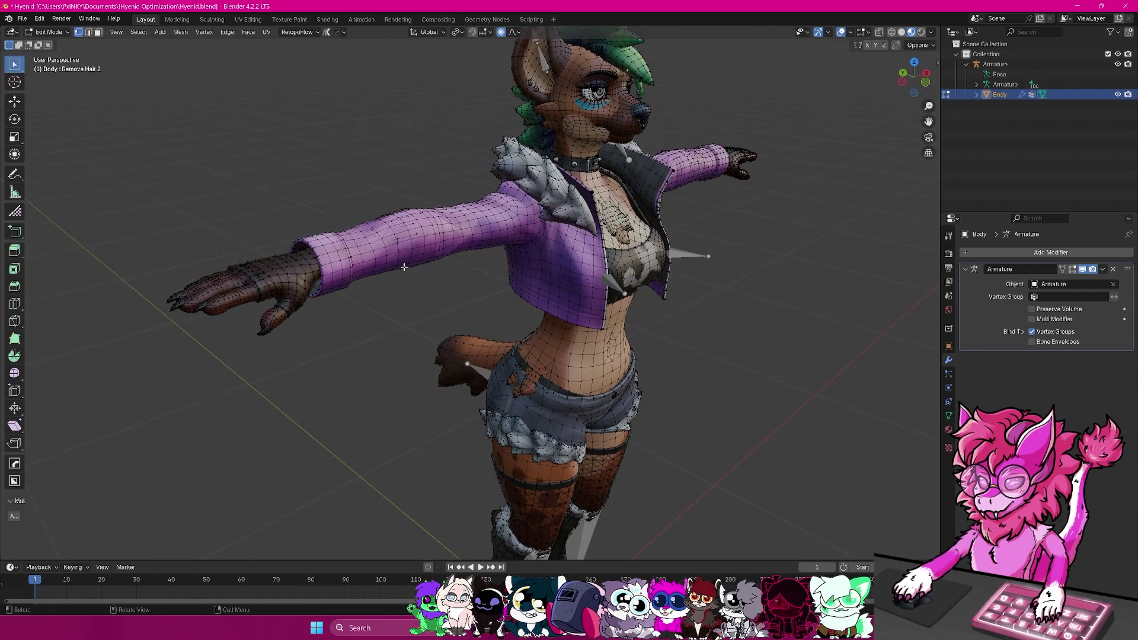
Try hiding and moving the left-hand glove, undo it, and return to Object Mode.
{"action": "key", "text": "ctrl+l"}
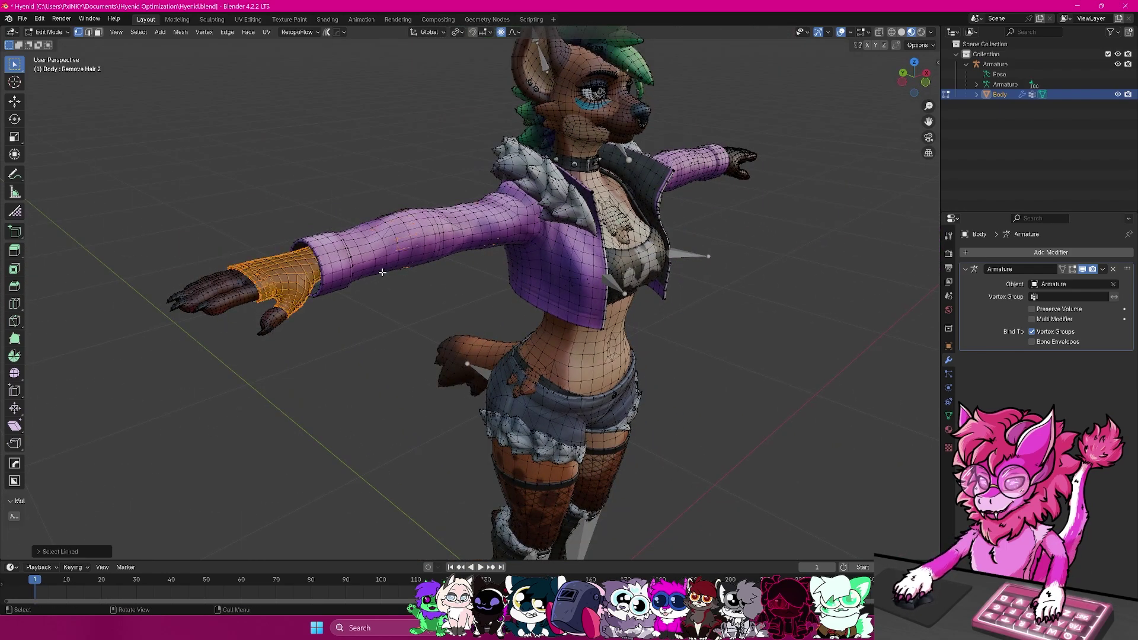
{"action": "key", "text": "h"}
{"action": "key", "text": "ctrl+z"}
{"action": "key", "text": "g"}
{"action": "right_click", "coordinate": [240, 210]}
{"action": "middle_click_drag", "start_coordinate": [677, 253], "coordinate": [633, 223]}
{"action": "middle_click_drag", "start_coordinate": [622, 249], "coordinate": [415, 241], "text": "shift"}
{"action": "scroll", "coordinate": [646, 128], "scroll_direction": "down", "scroll_amount": 1}
{"action": "left_click", "coordinate": [646, 129]}
{"action": "middle_click_drag", "start_coordinate": [505, 172], "coordinate": [544, 218]}
{"action": "key", "text": "Tab"}
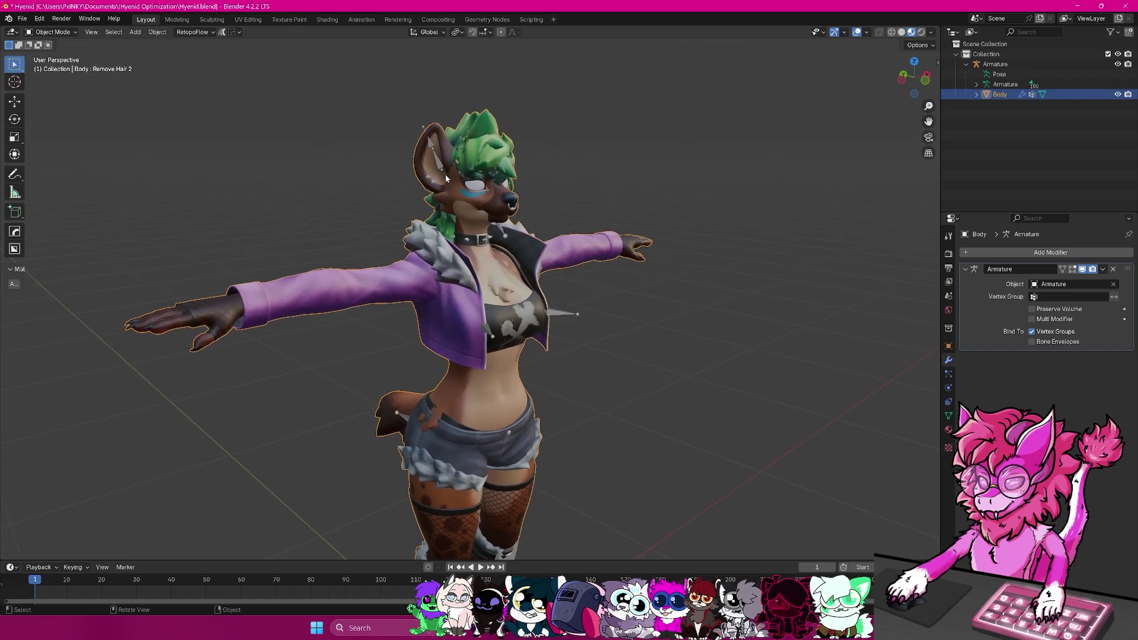
Start an FBX export targeting OptimizedFBX.fbx in the Unity project's Assets folder.
{"action": "left_click", "coordinate": [23, 21]}
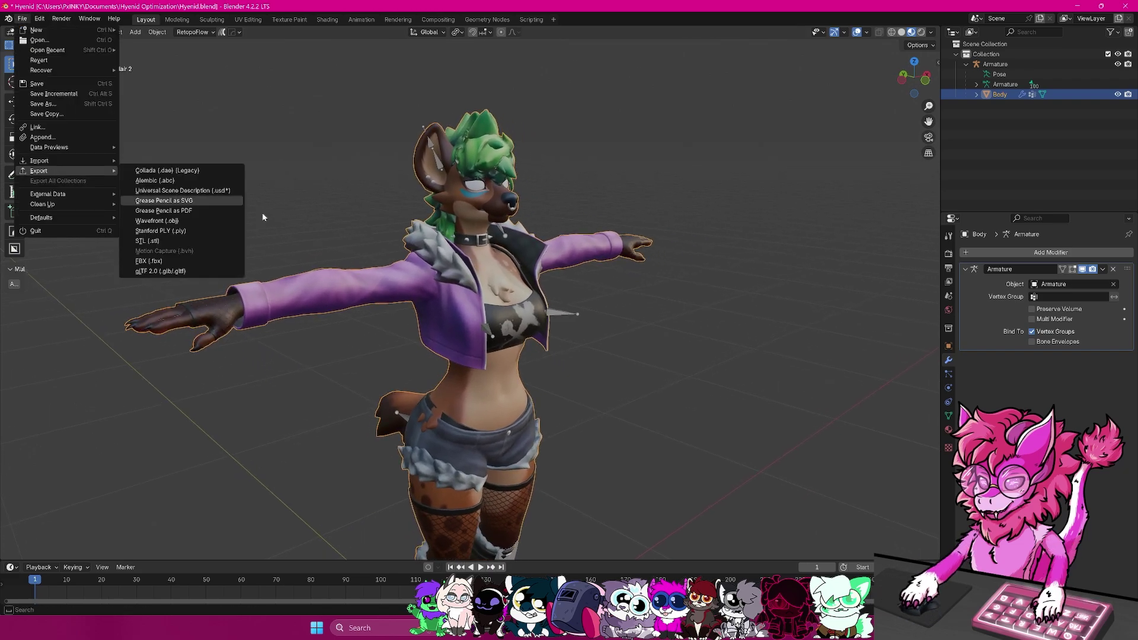
{"action": "left_click", "coordinate": [22, 18]}
{"action": "mouse_move", "coordinate": [40, 173]}
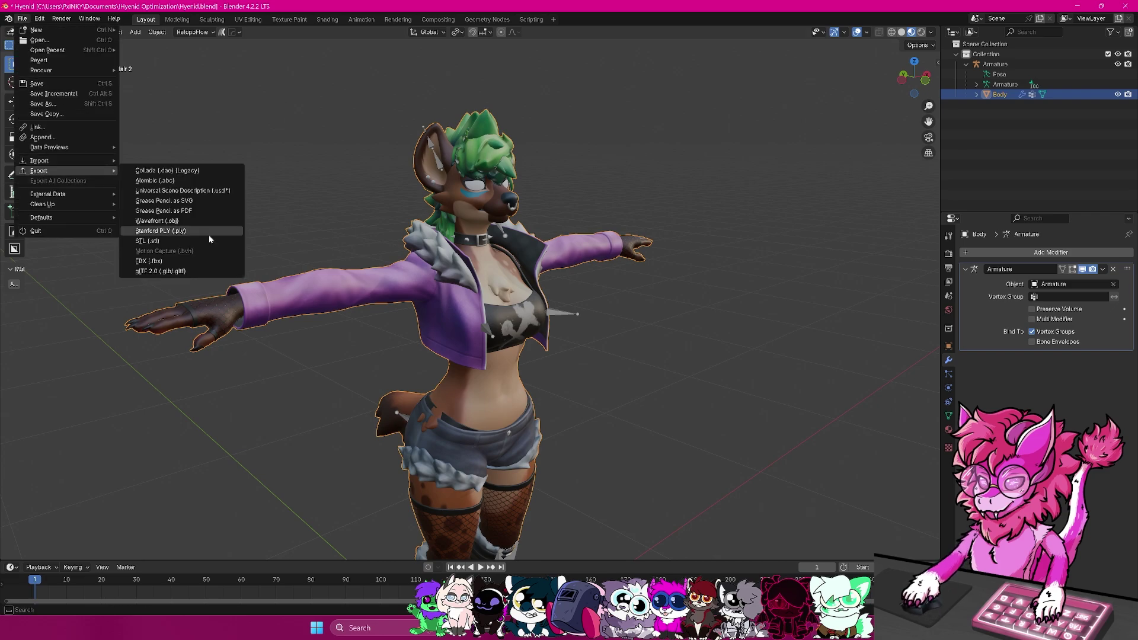
{"action": "left_click", "coordinate": [169, 259]}
{"action": "left_click_drag", "start_coordinate": [501, 140], "coordinate": [456, 133]}
{"action": "left_click", "coordinate": [323, 408]}
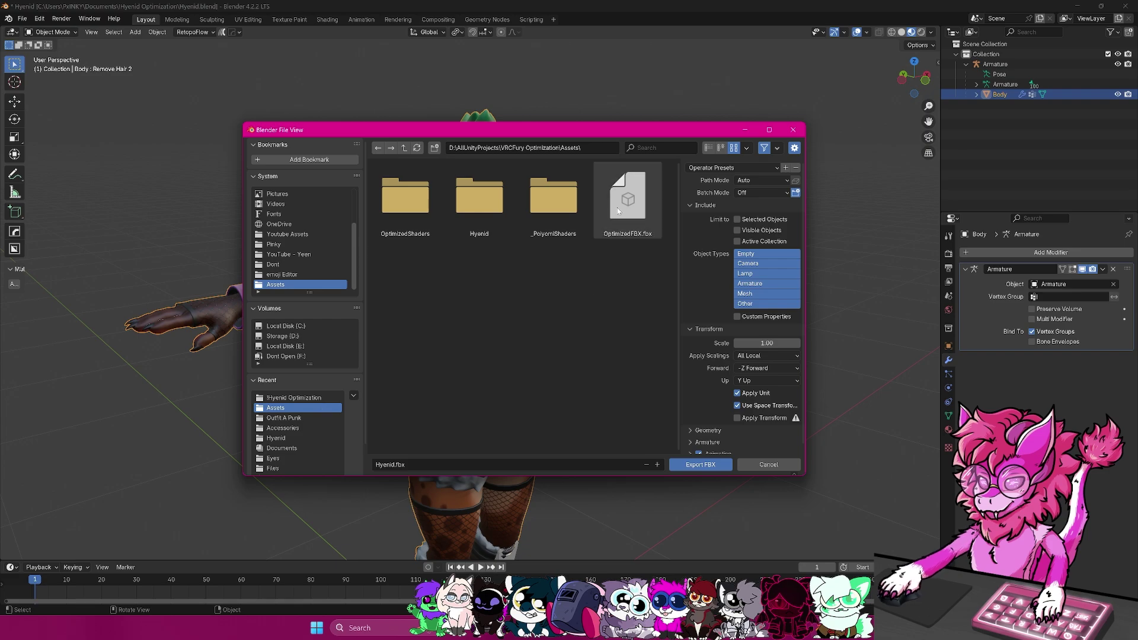
{"action": "left_click", "coordinate": [628, 199]}
Set Apply Scalings to FBX All and turn off Animation and Add Leaf Bones.
{"action": "scroll", "coordinate": [752, 356], "scroll_direction": "down", "scroll_amount": 1}
{"action": "left_click", "coordinate": [752, 350]}
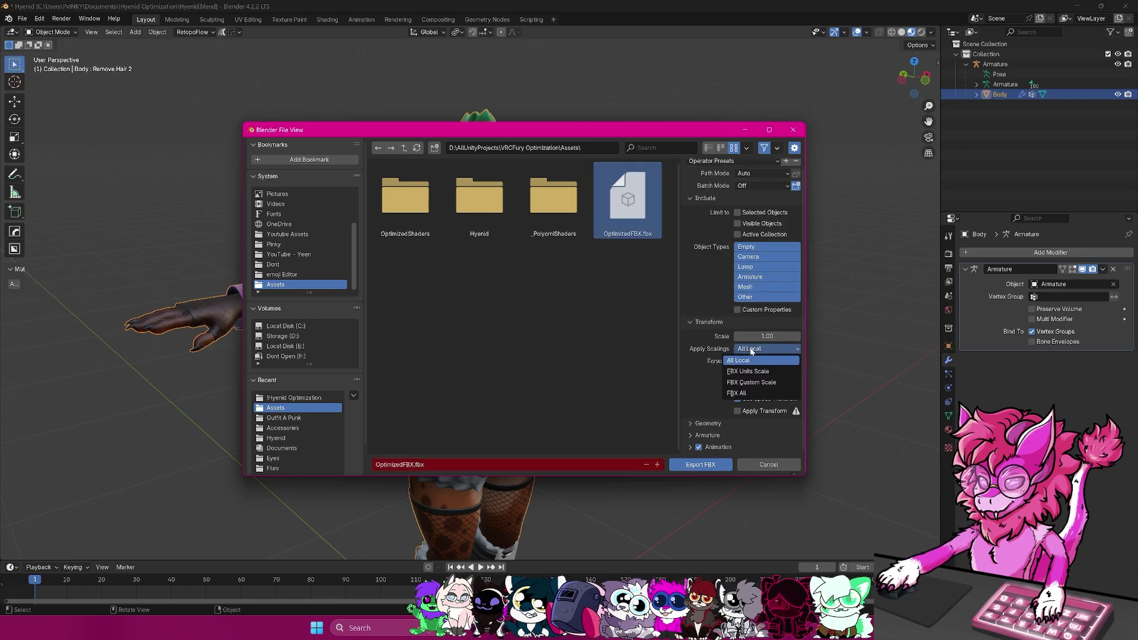
{"action": "left_click", "coordinate": [737, 393]}
{"action": "left_click", "coordinate": [700, 448]}
{"action": "left_click", "coordinate": [703, 435]}
{"action": "scroll", "coordinate": [722, 420], "scroll_direction": "down", "scroll_amount": 2}
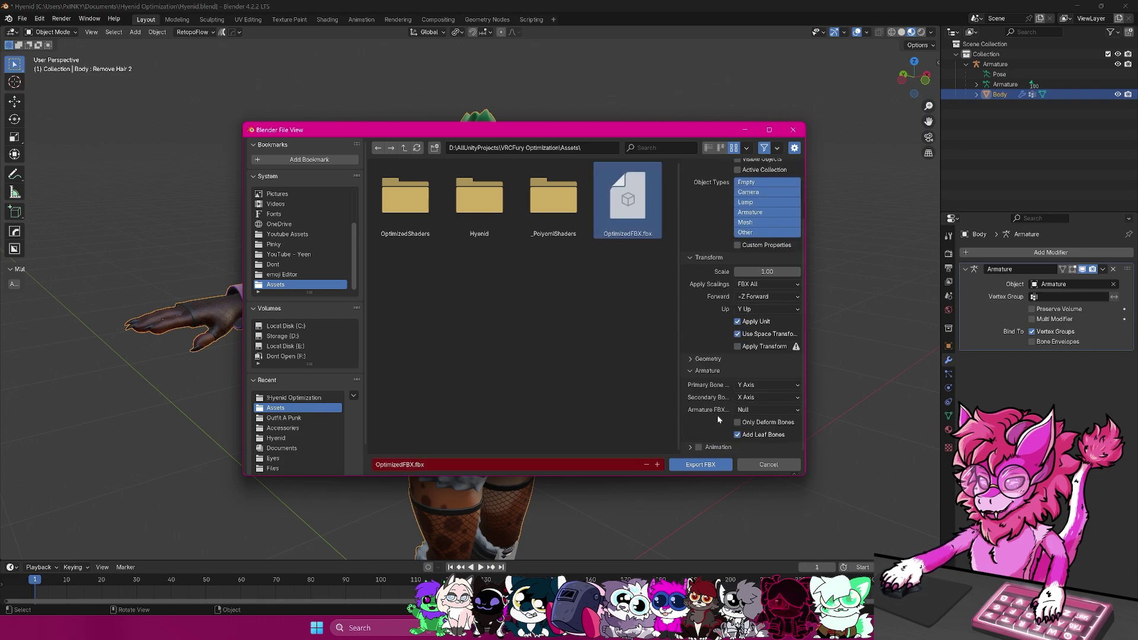
{"action": "left_click", "coordinate": [738, 435]}
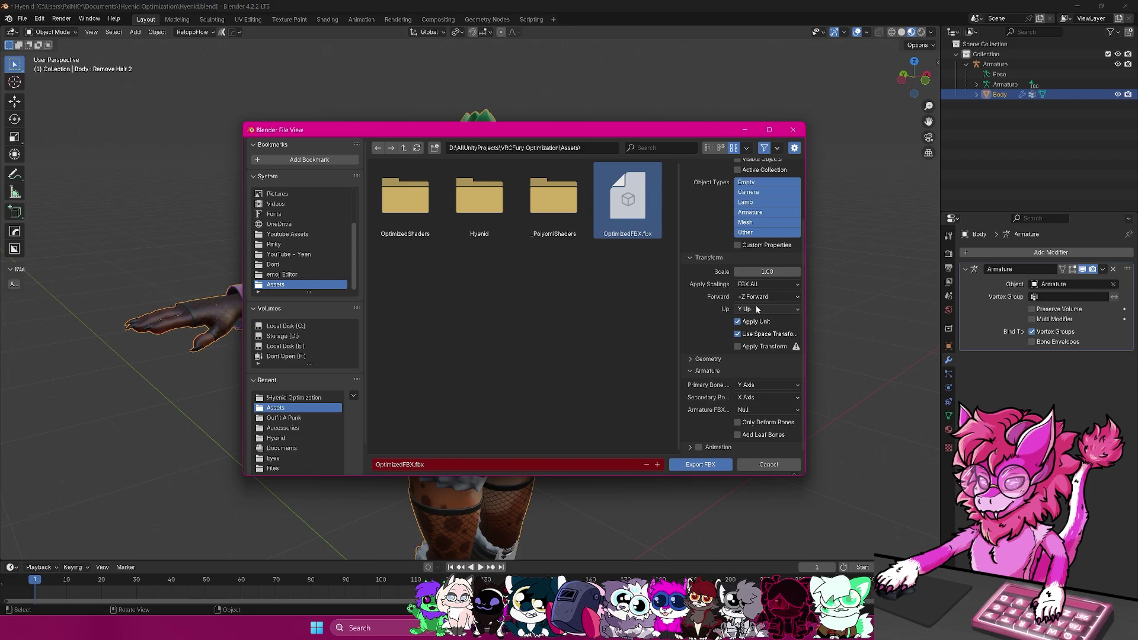
Export the FBX, then check Unity's SDK validations now showing about 68,945 triangles.
{"action": "left_click", "coordinate": [699, 466]}
{"action": "key", "text": "alt+Tab"}
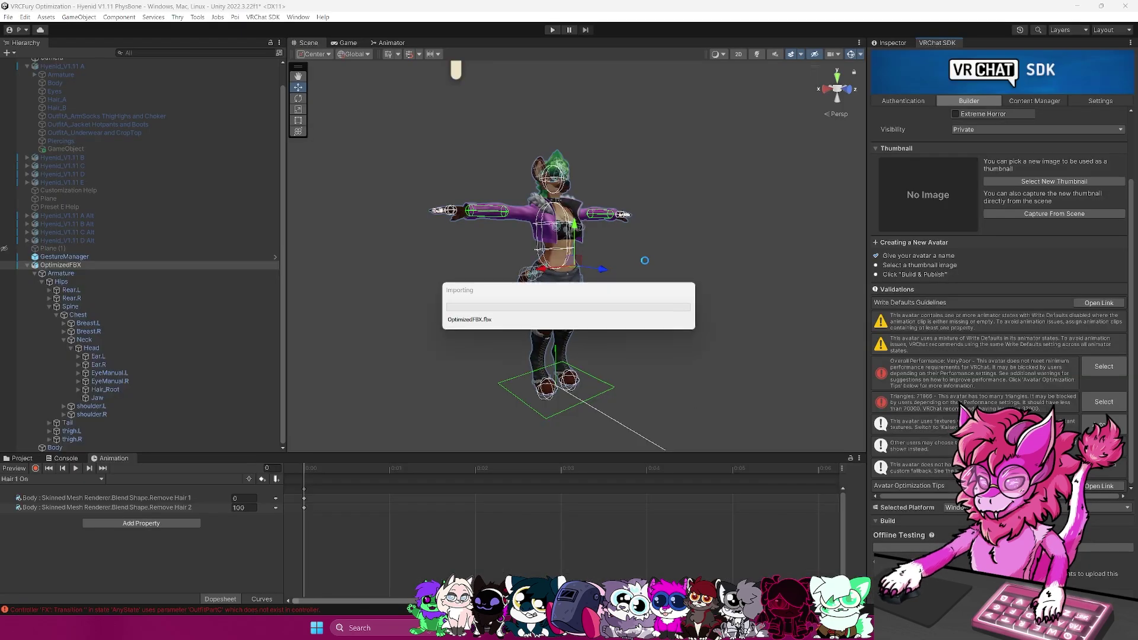
{"action": "scroll", "coordinate": [668, 203], "scroll_direction": "up", "scroll_amount": 5}
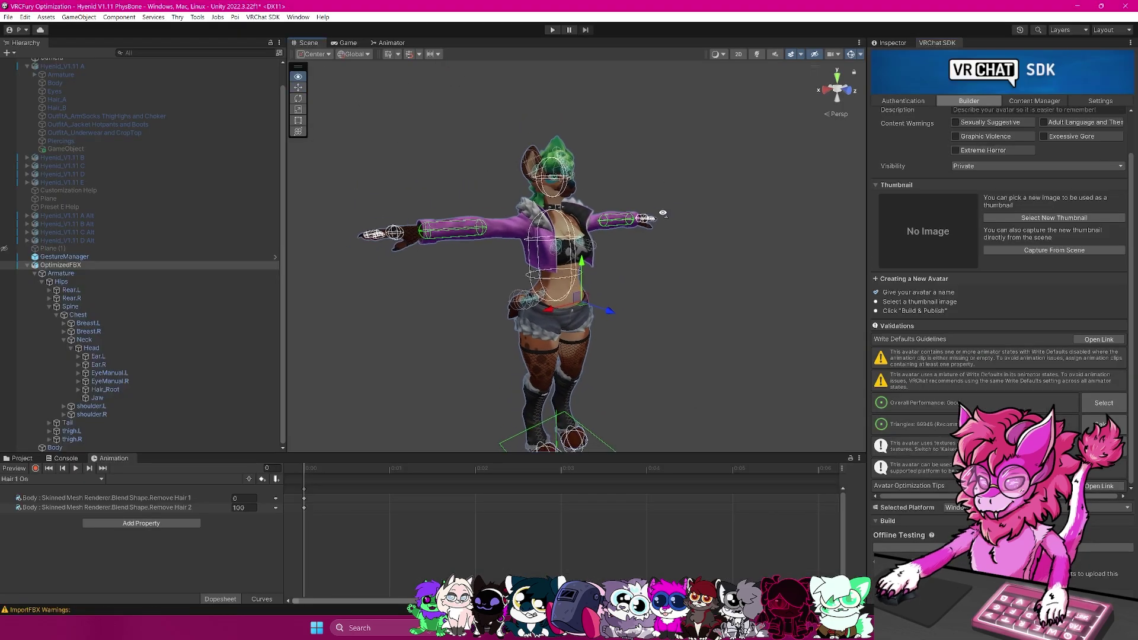
{"action": "scroll", "coordinate": [1053, 333], "scroll_direction": "up", "scroll_amount": 2}
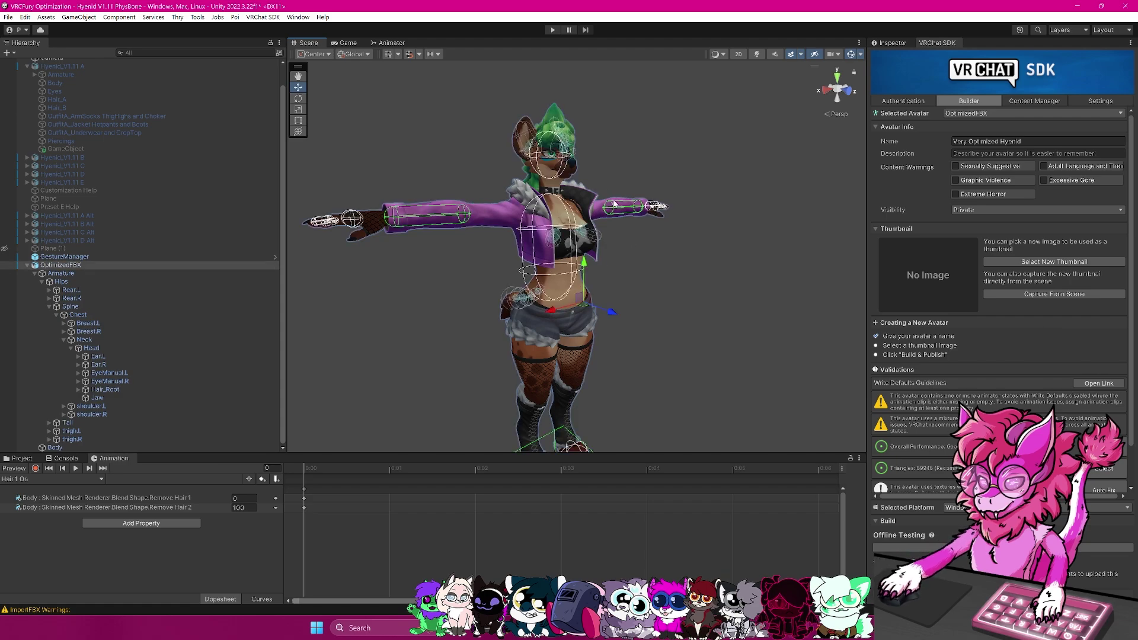
{"action": "scroll", "coordinate": [942, 406], "scroll_direction": "down", "scroll_amount": 2}
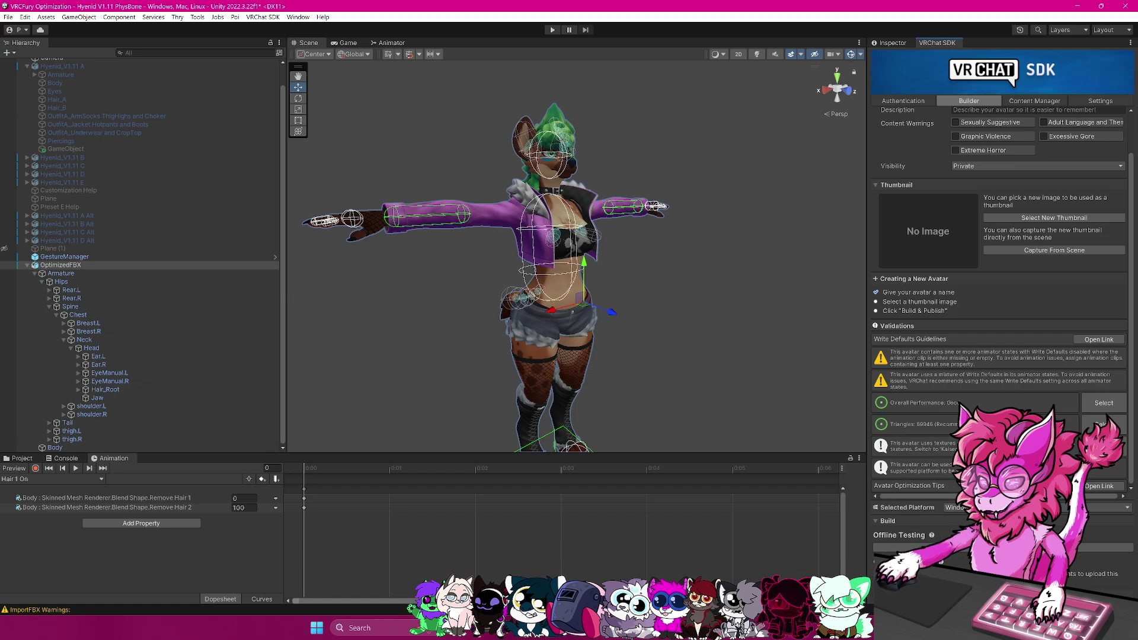
{"action": "scroll", "coordinate": [982, 327], "scroll_direction": "up", "scroll_amount": 2}
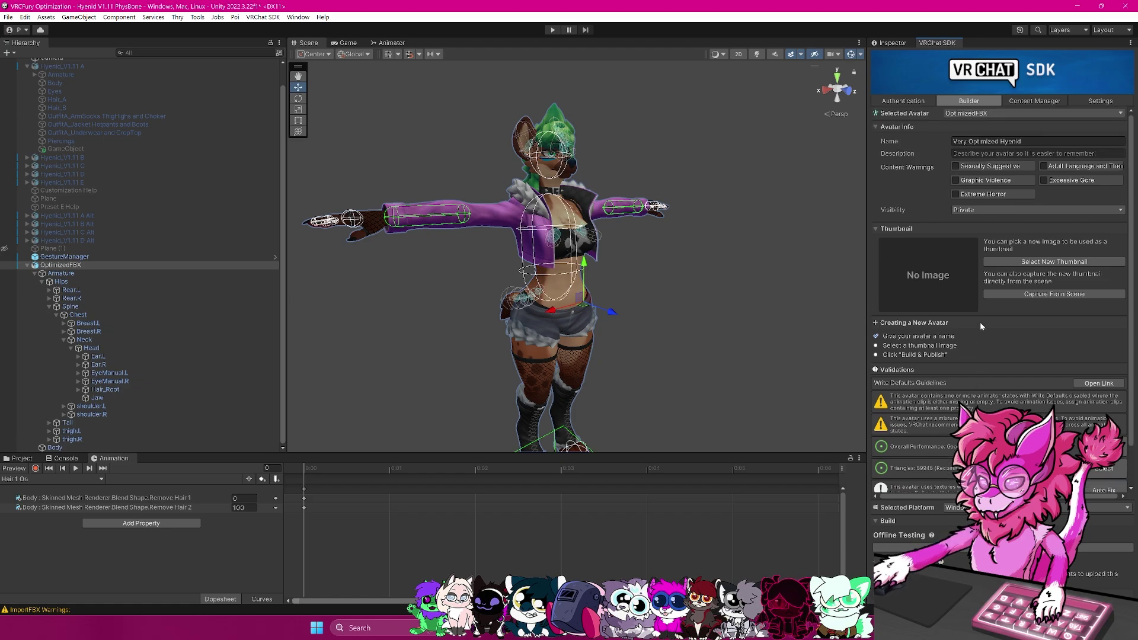
Start a Capture From Scene thumbnail and frame the avatar in the scene camera.
{"action": "left_click", "coordinate": [1024, 297]}
{"action": "key", "text": "s"}
{"action": "right_click_drag", "start_coordinate": [652, 249], "coordinate": [636, 230]}
{"action": "middle_click_drag", "start_coordinate": [636, 229], "coordinate": [634, 200]}
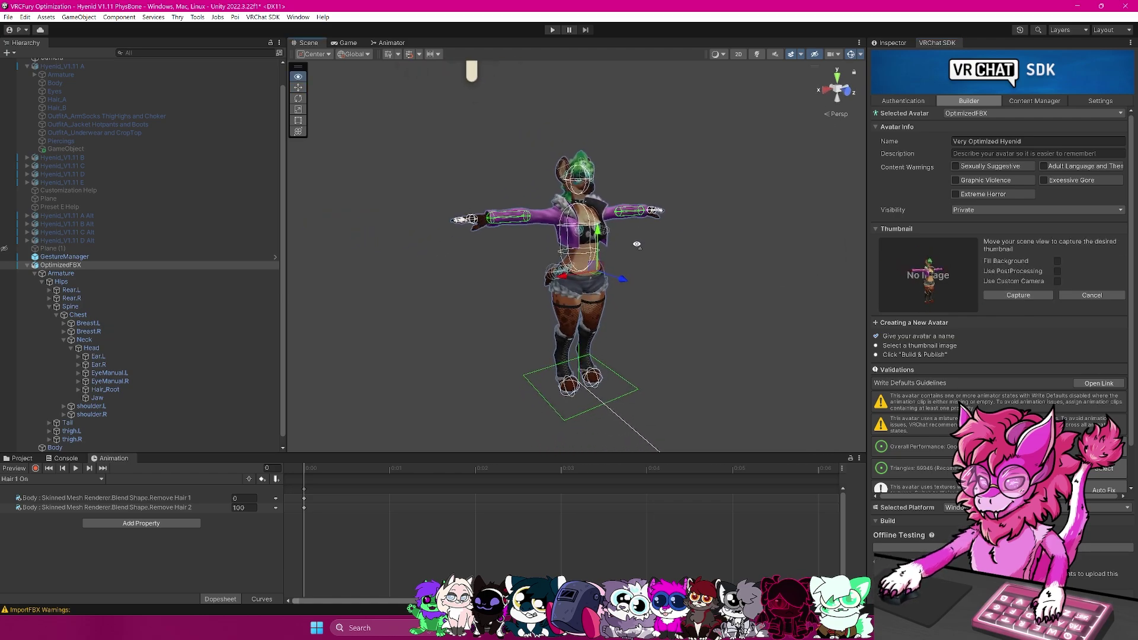
Fill the thumbnail background with pink (B874AA), capture it, and Build & Publish the avatar.
{"action": "left_click", "coordinate": [1058, 261]}
{"action": "left_click", "coordinate": [1080, 272]}
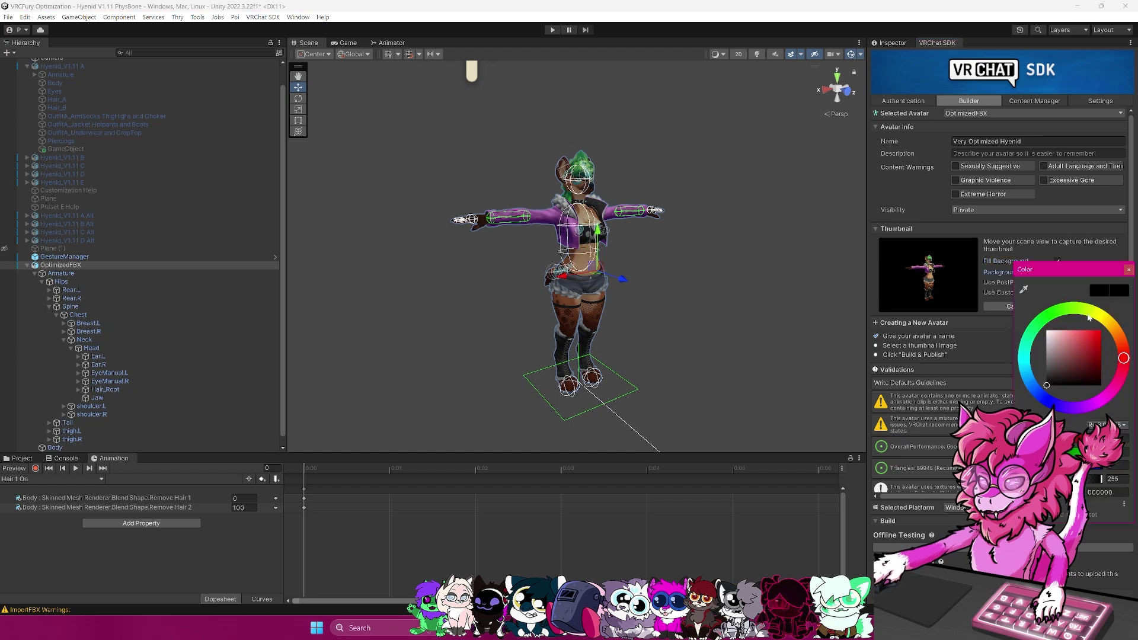
{"action": "left_click", "coordinate": [1109, 394]}
{"action": "left_click_drag", "start_coordinate": [1095, 340], "coordinate": [1068, 340]}
{"action": "left_click", "coordinate": [1129, 270]}
{"action": "left_click", "coordinate": [1084, 273]}
{"action": "scroll", "coordinate": [943, 267], "scroll_direction": "down", "scroll_amount": 2}
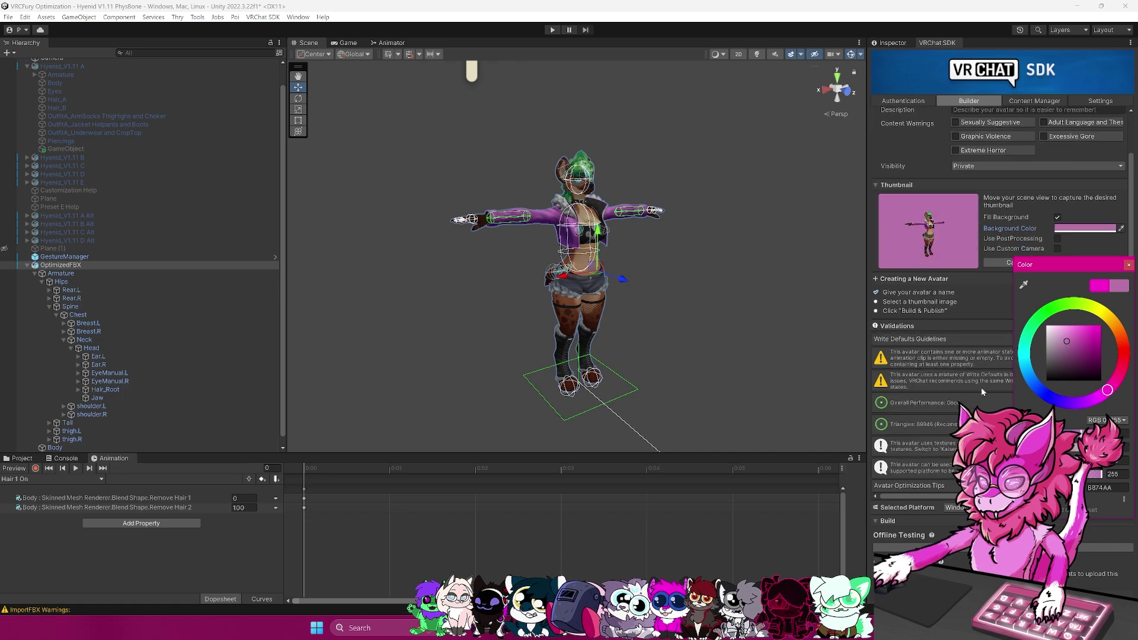
{"action": "left_click", "coordinate": [1128, 265]}
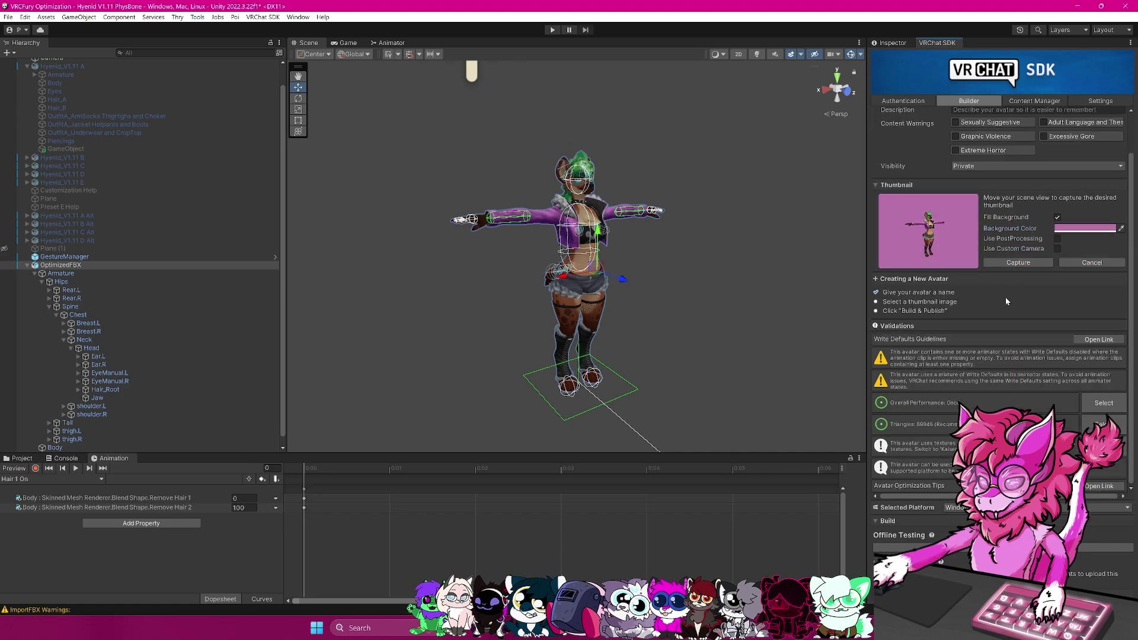
{"action": "left_click", "coordinate": [1018, 263]}
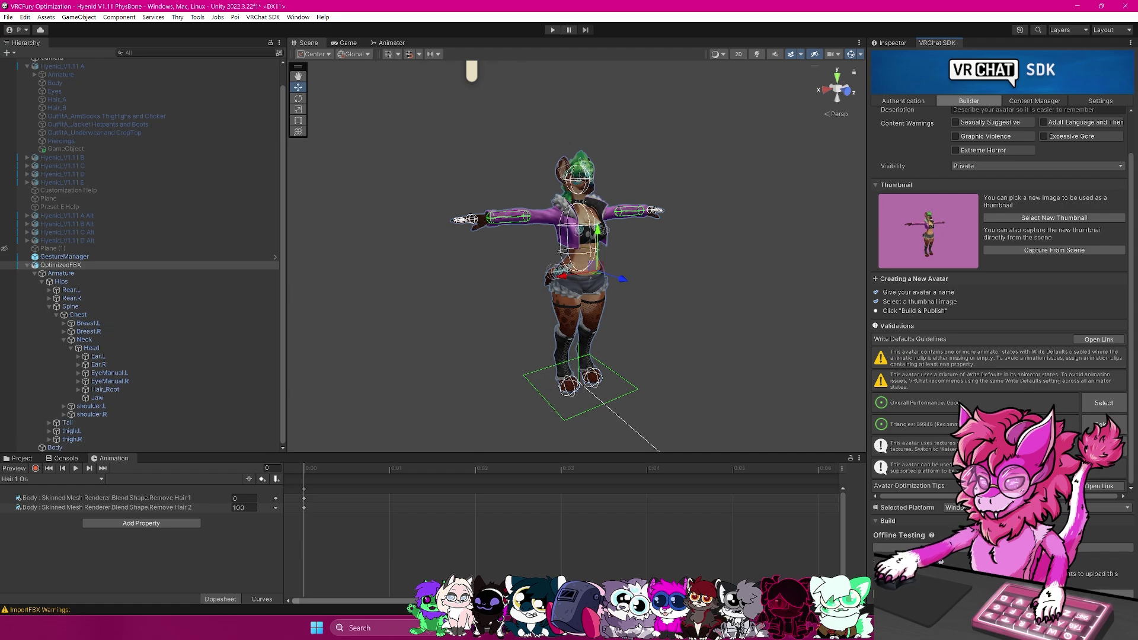
{"action": "left_click", "coordinate": [1003, 594]}
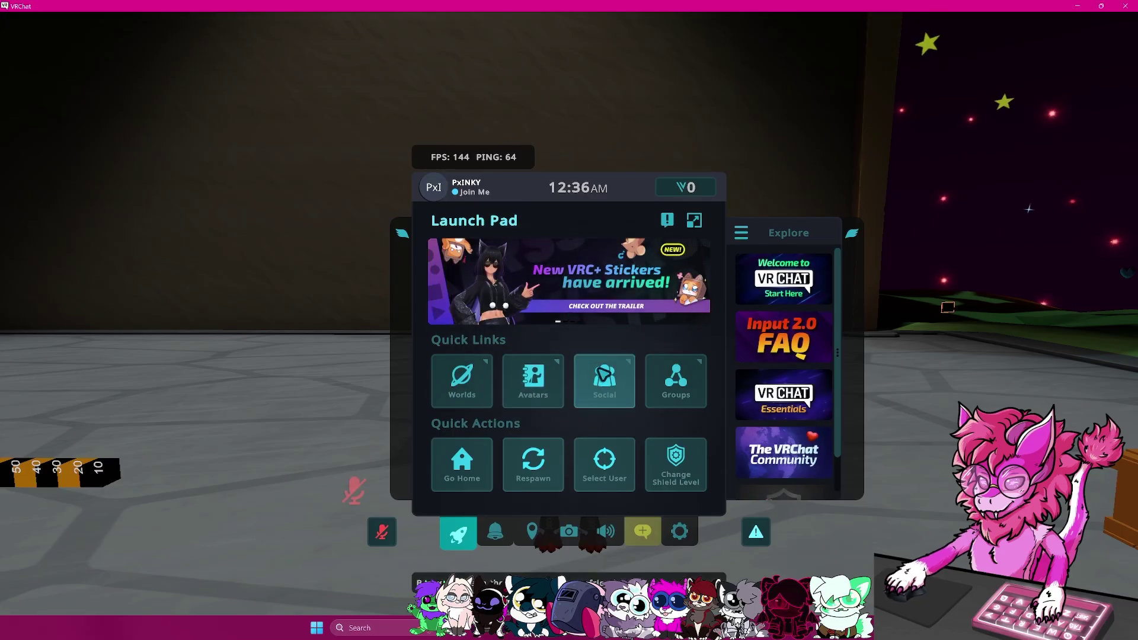
Close the menu and move around the world to view the current avatar.
{"action": "key", "text": "Escape"}
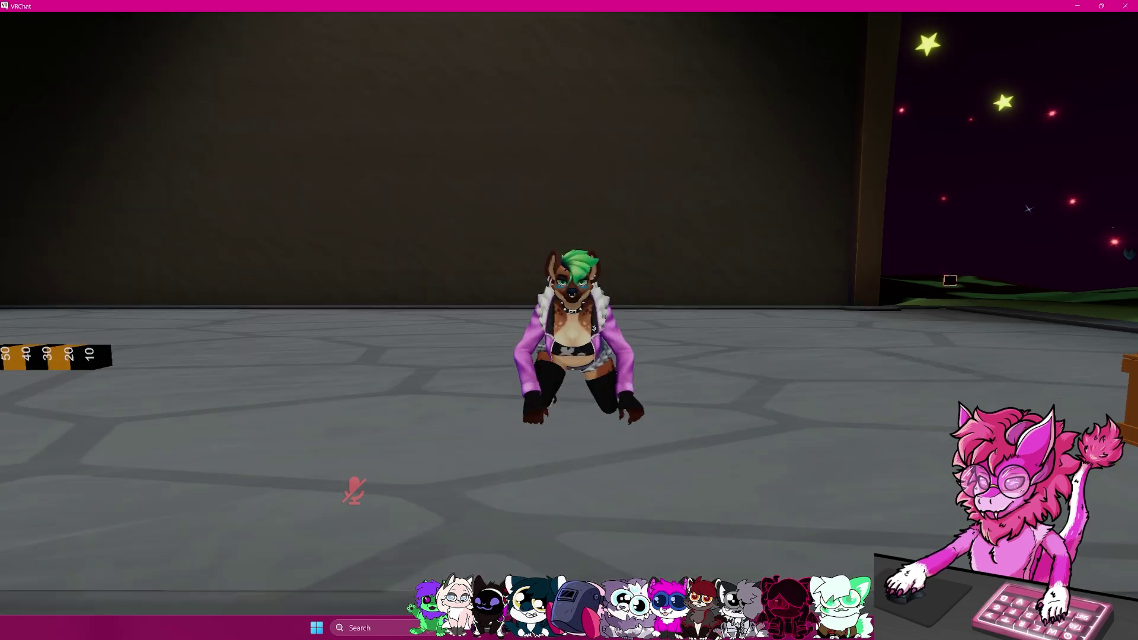
{"action": "key", "text": "c"}
{"action": "key", "text": "v"}
{"action": "key", "text": "w"}
Open NO VRCFury's details and scroll to its Performance Breakdown showing 72,066/70,000 triangles.
{"action": "key", "text": "Escape"}
{"action": "key", "text": "Escape"}
{"action": "key", "text": "Escape"}
{"action": "left_click", "coordinate": [479, 524]}
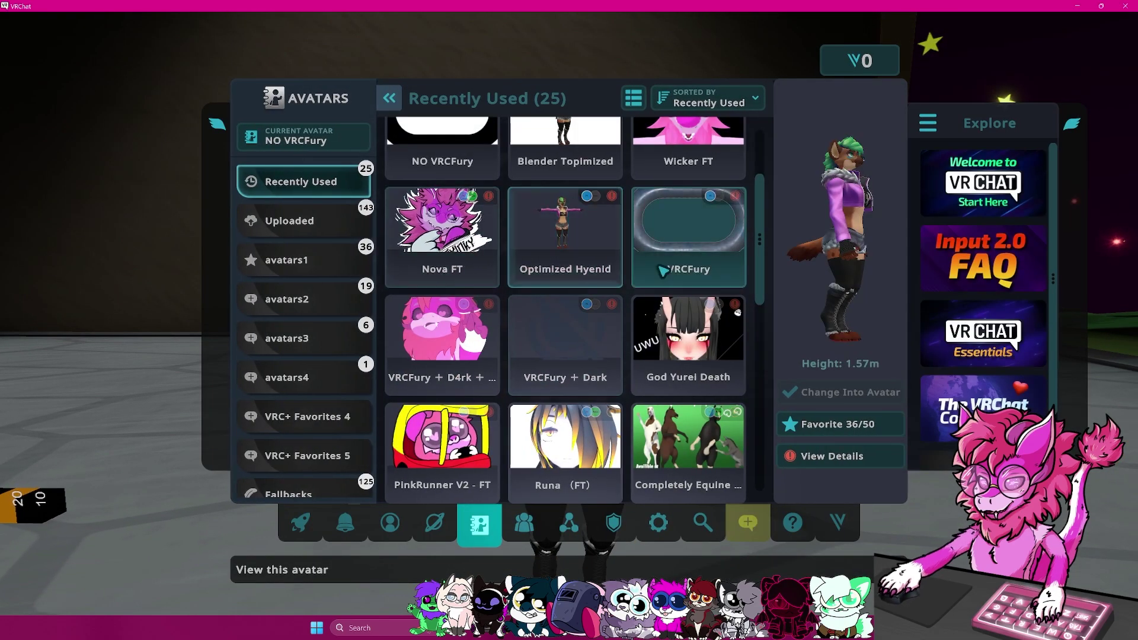
{"action": "left_click", "coordinate": [810, 456]}
{"action": "scroll", "coordinate": [666, 206], "scroll_direction": "down", "scroll_amount": 2}
{"action": "scroll", "coordinate": [666, 206], "scroll_direction": "up", "scroll_amount": 2}
{"action": "scroll", "coordinate": [666, 313], "scroll_direction": "down", "scroll_amount": 8}
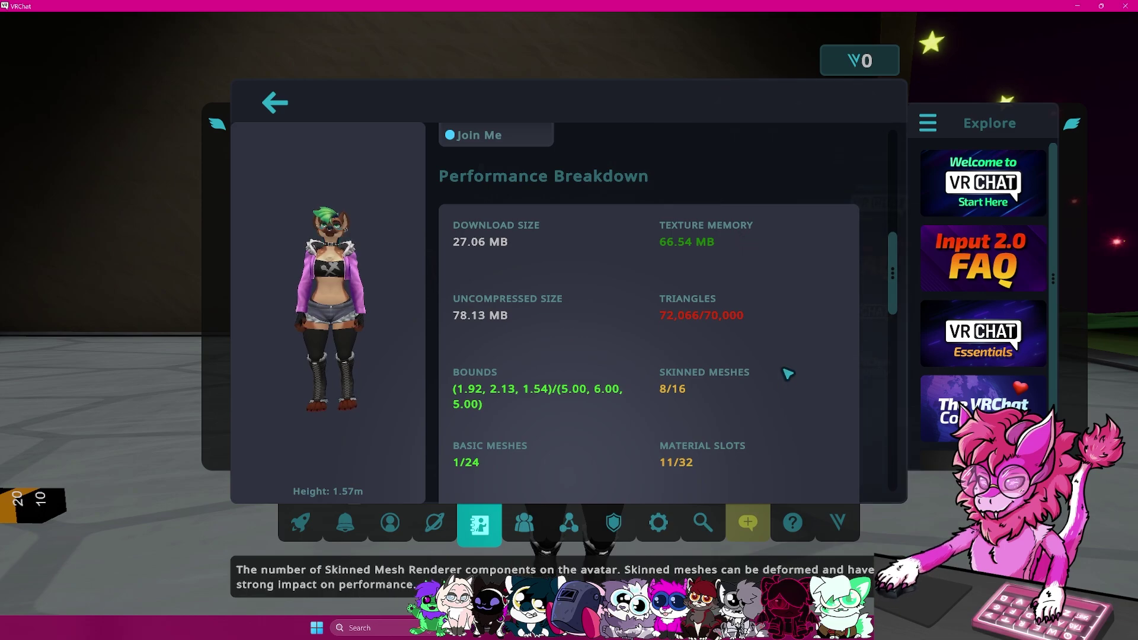
{"action": "scroll", "coordinate": [758, 342], "scroll_direction": "down", "scroll_amount": 5}
{"action": "scroll", "coordinate": [682, 337], "scroll_direction": "up", "scroll_amount": 2}
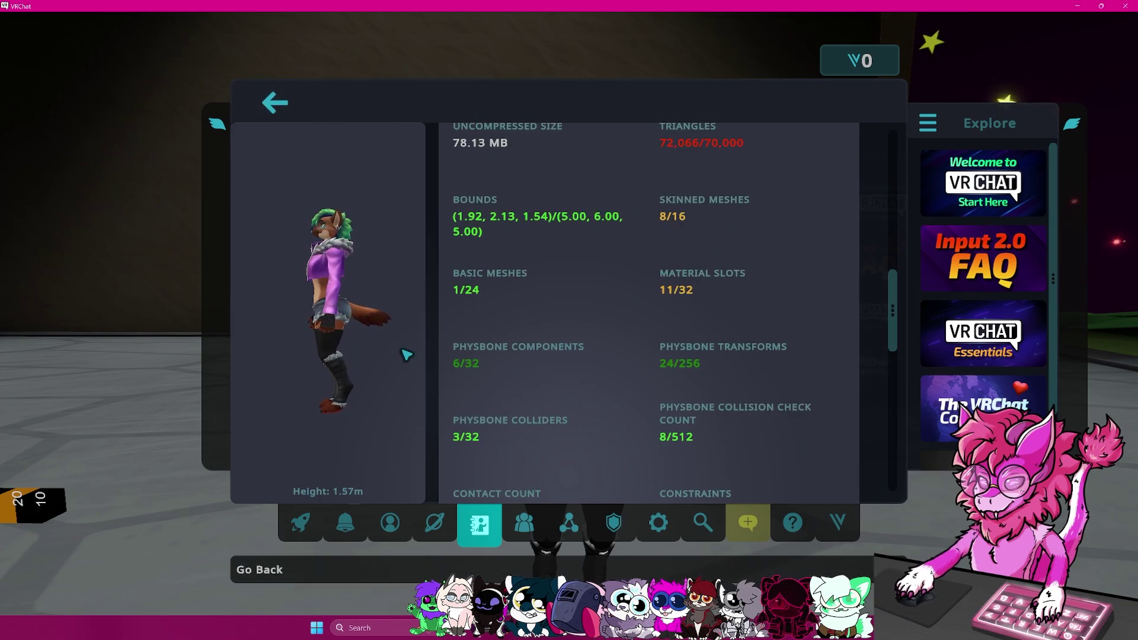
Change into the Very Optimized Hyenid avatar from the Uploaded avatars list.
{"action": "left_click", "coordinate": [276, 104]}
{"action": "left_click", "coordinate": [306, 222]}
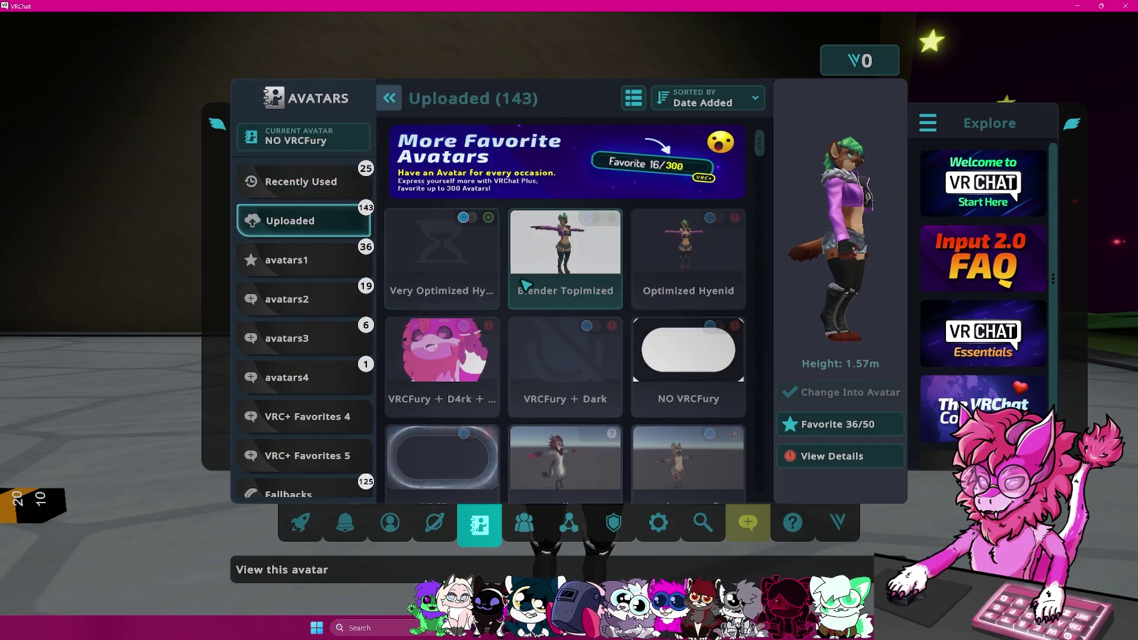
{"action": "left_click", "coordinate": [442, 273]}
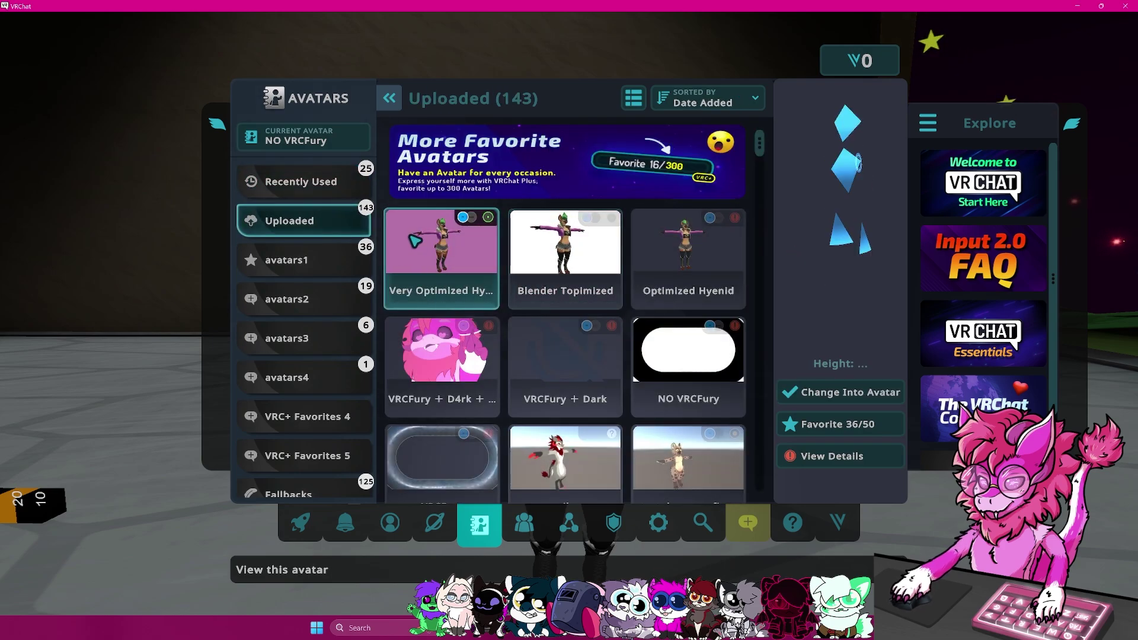
{"action": "left_click", "coordinate": [830, 393]}
{"action": "key", "text": "Escape"}
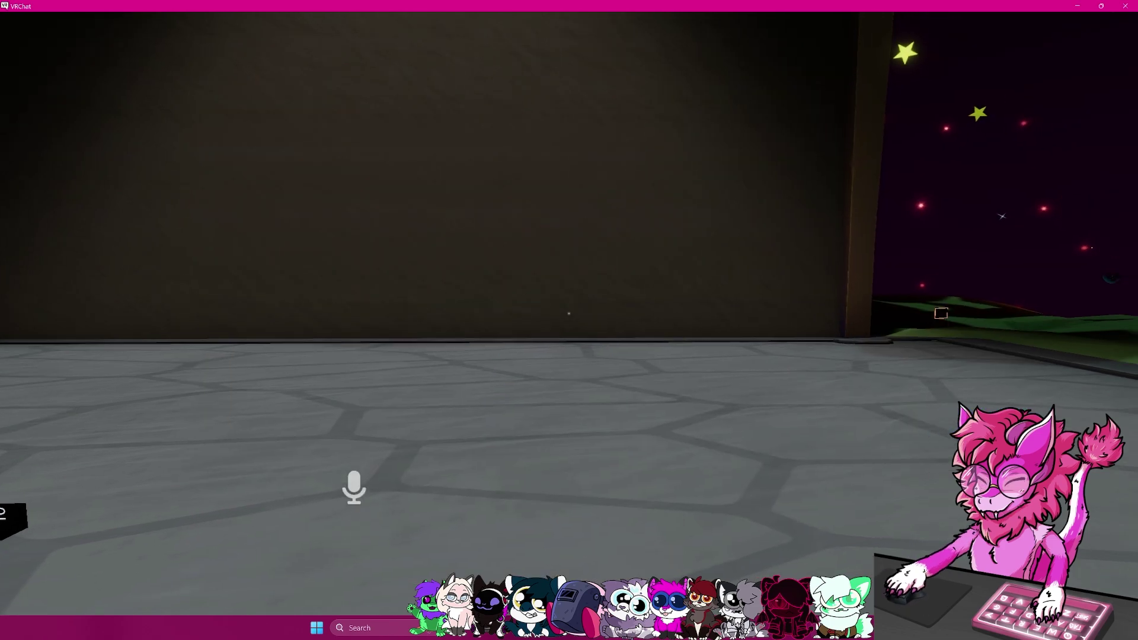
Open the Action Menu's colour options and toggle the alternate emission markings.
{"action": "key", "text": "Escape"}
{"action": "key", "text": "Escape"}
{"action": "key", "text": "r"}
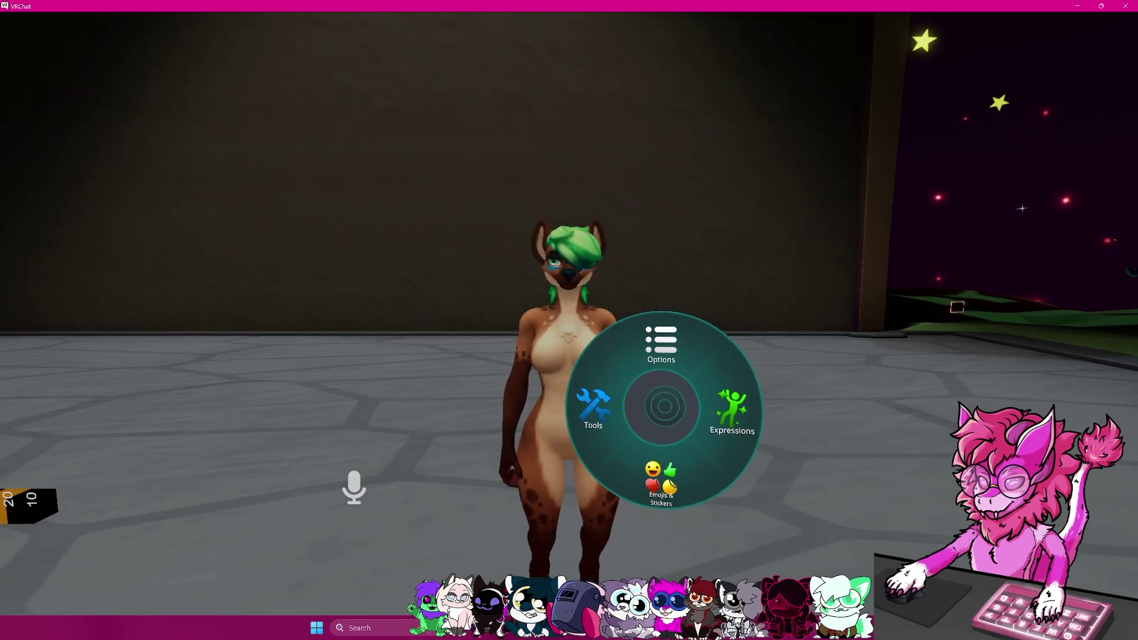
{"action": "left_click", "coordinate": [692, 408]}
{"action": "left_click", "coordinate": [691, 410]}
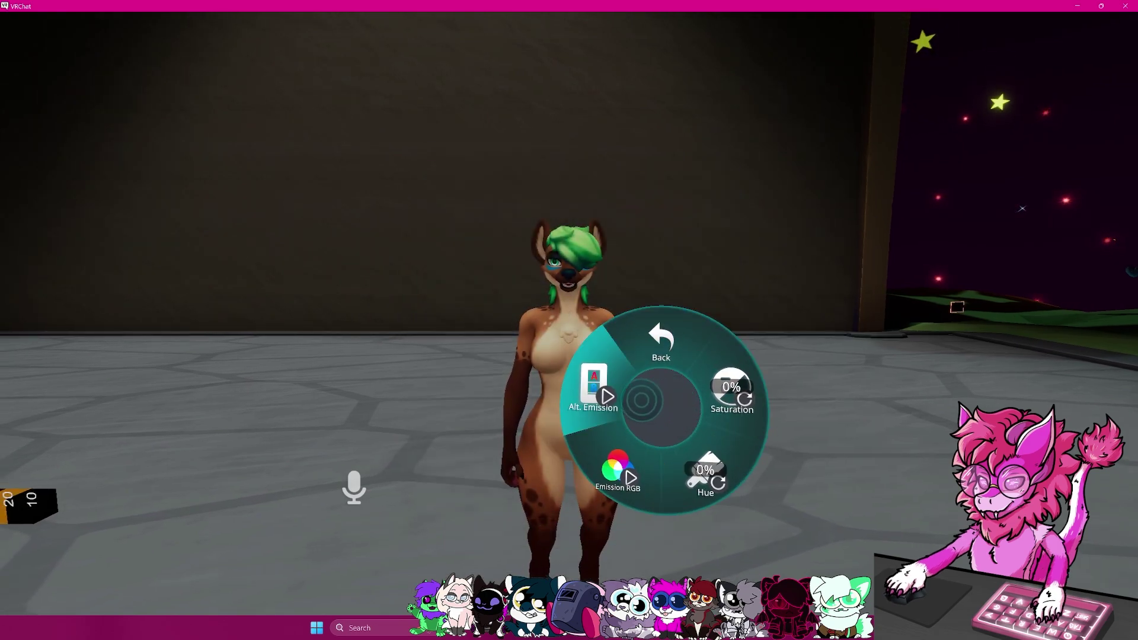
{"action": "left_click", "coordinate": [639, 399]}
Set hue to 82% and saturation to 26%, test the magenta markings, and turn emission colours off.
{"action": "left_click", "coordinate": [681, 429]}
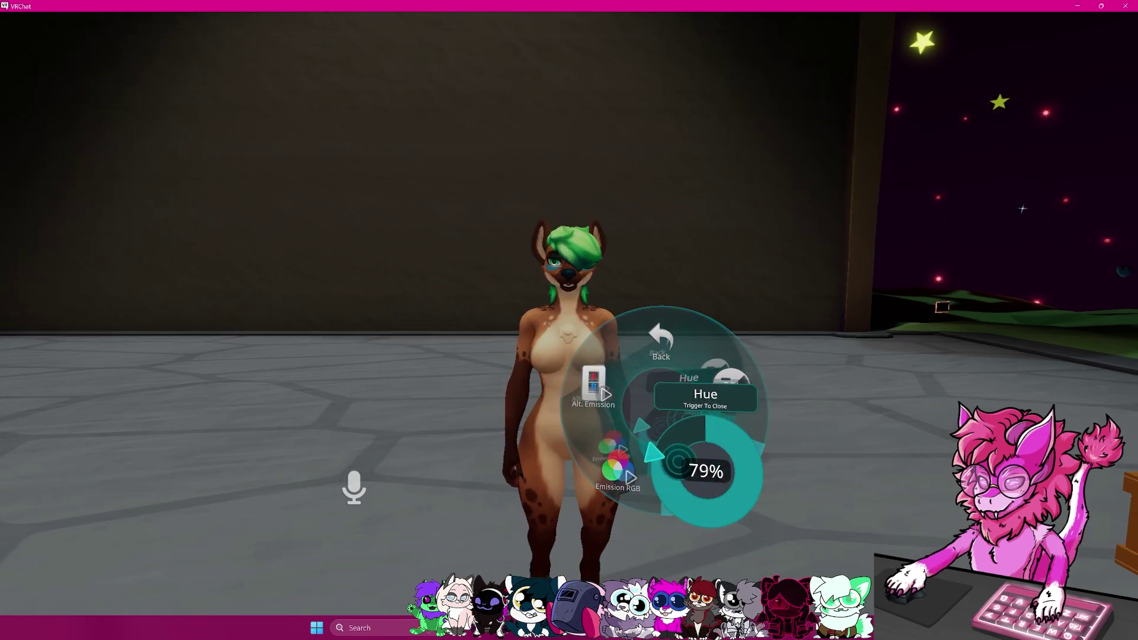
{"action": "left_click", "coordinate": [693, 465]}
{"action": "left_click", "coordinate": [638, 396]}
{"action": "left_click", "coordinate": [637, 394]}
{"action": "left_click", "coordinate": [732, 392]}
{"action": "left_click", "coordinate": [732, 391]}
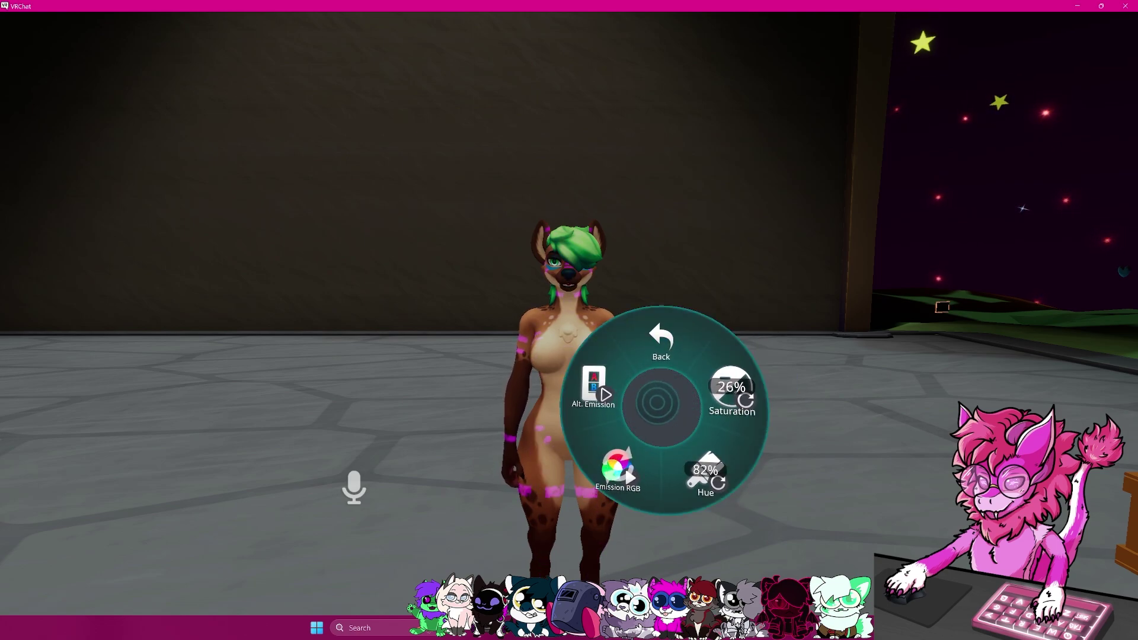
{"action": "left_click", "coordinate": [644, 420]}
{"action": "left_click", "coordinate": [657, 382]}
Switch the avatar to hair style B and test the alternate hair style.
{"action": "left_click", "coordinate": [654, 428]}
{"action": "left_click", "coordinate": [690, 415]}
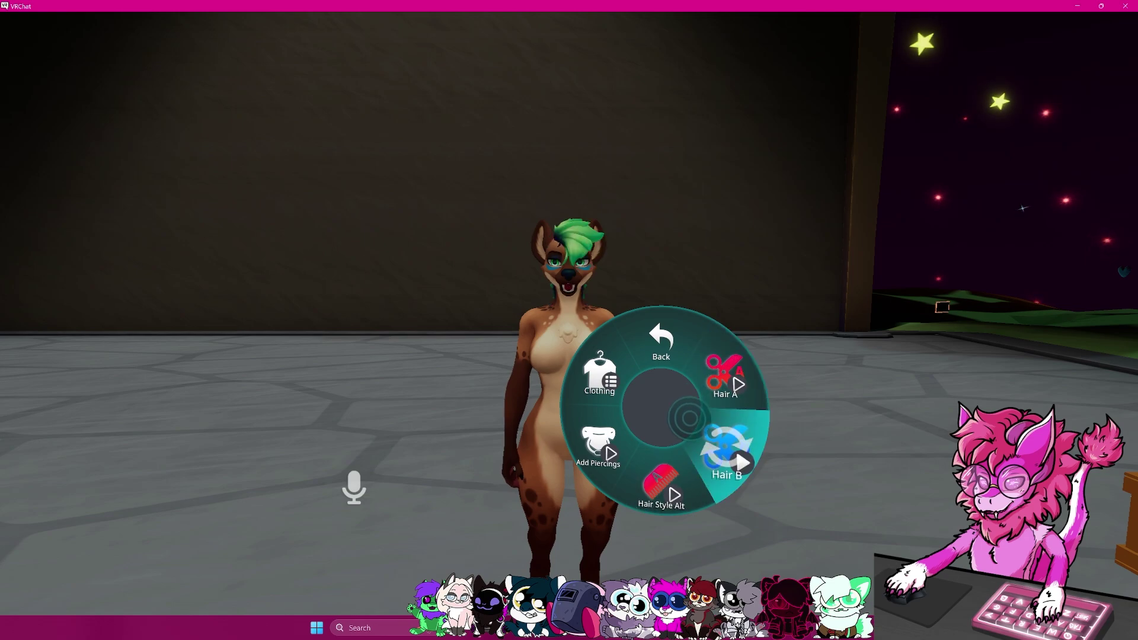
{"action": "left_click", "coordinate": [664, 437]}
{"action": "left_click", "coordinate": [664, 437]}
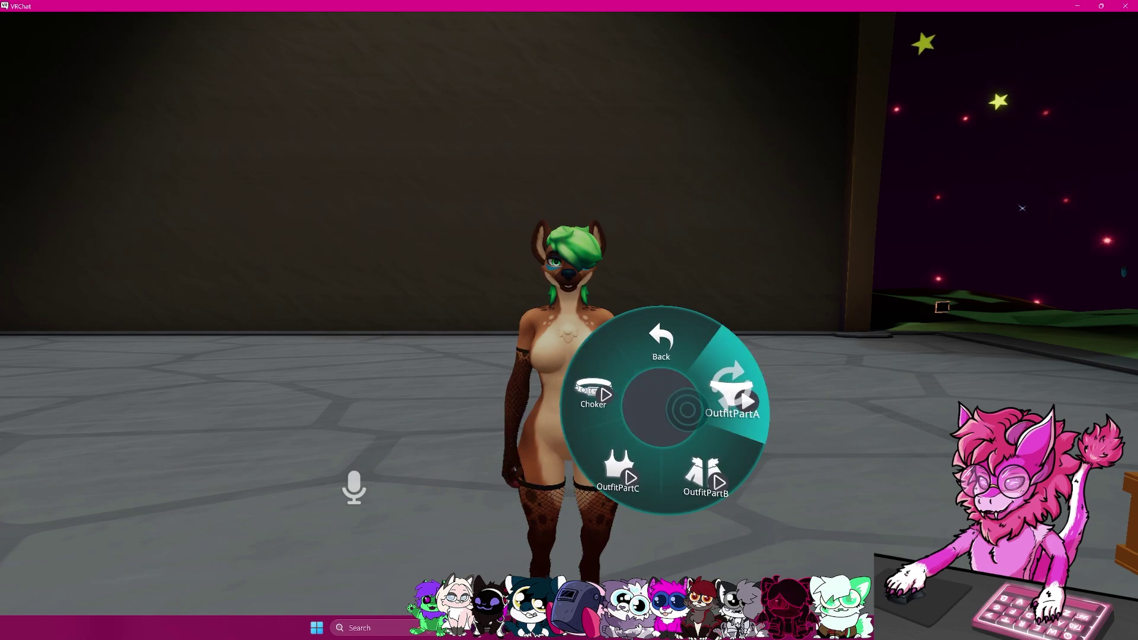
Try the outfit toggles: second and third outfit parts, the choker, then remove parts.
{"action": "left_click", "coordinate": [683, 422]}
{"action": "left_click", "coordinate": [645, 432]}
{"action": "left_click", "coordinate": [637, 394]}
{"action": "left_click", "coordinate": [637, 394]}
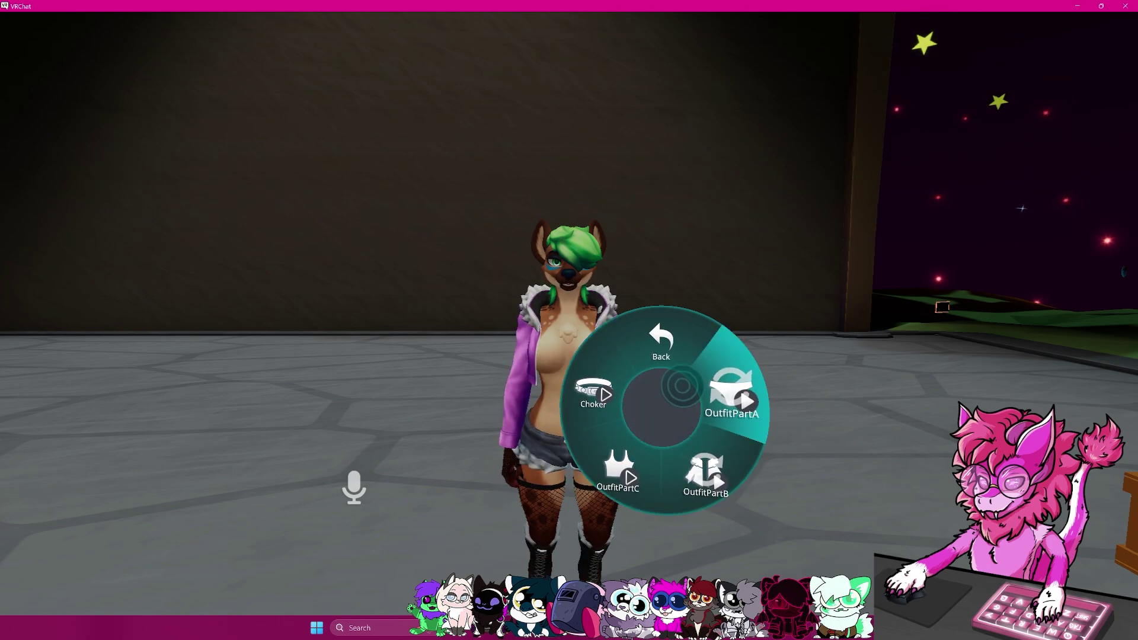
{"action": "left_click", "coordinate": [681, 388]}
{"action": "left_click", "coordinate": [678, 422]}
{"action": "left_click", "coordinate": [661, 377]}
{"action": "left_click", "coordinate": [661, 380]}
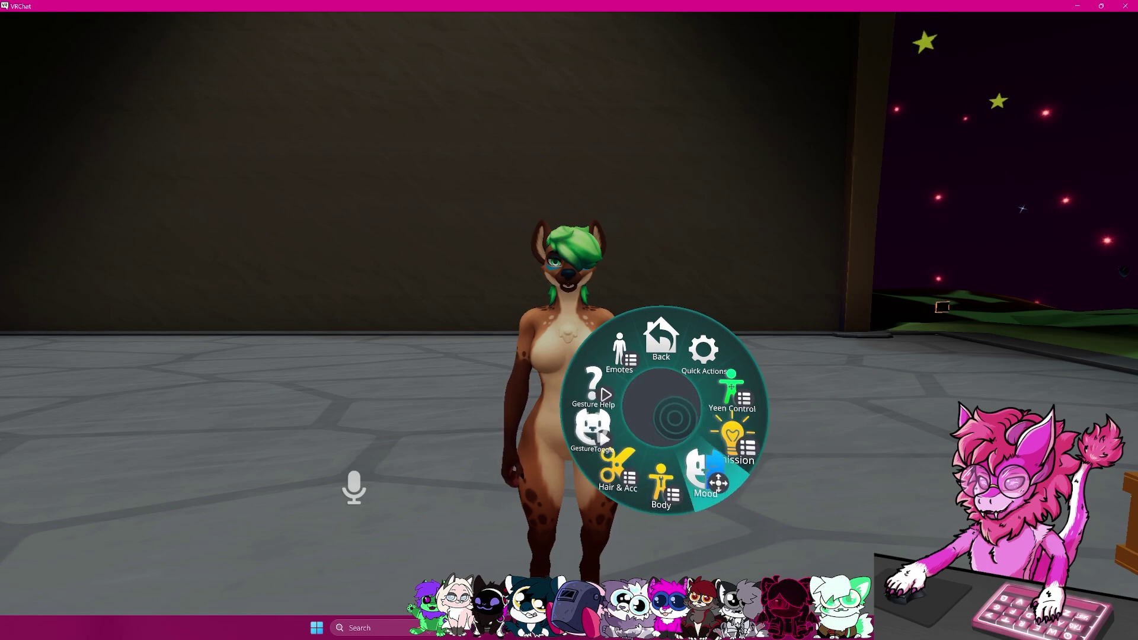
Browse the body shape and fangs options, then return to the Avatars page.
{"action": "left_click", "coordinate": [661, 484]}
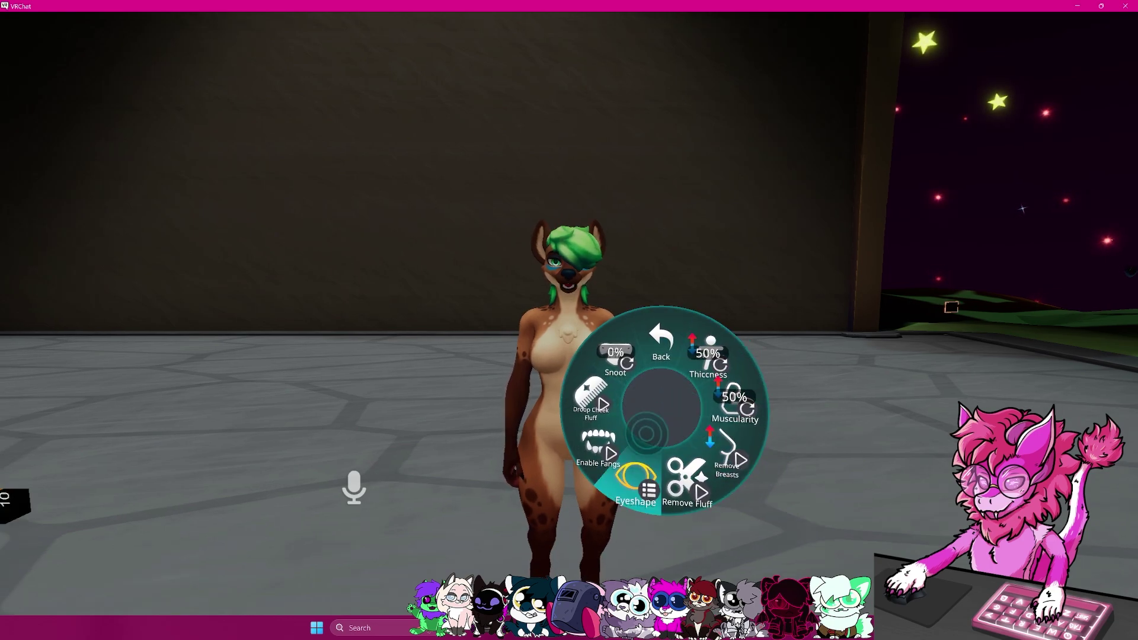
{"action": "left_click", "coordinate": [639, 429]}
{"action": "left_click", "coordinate": [661, 377]}
{"action": "left_click", "coordinate": [661, 350]}
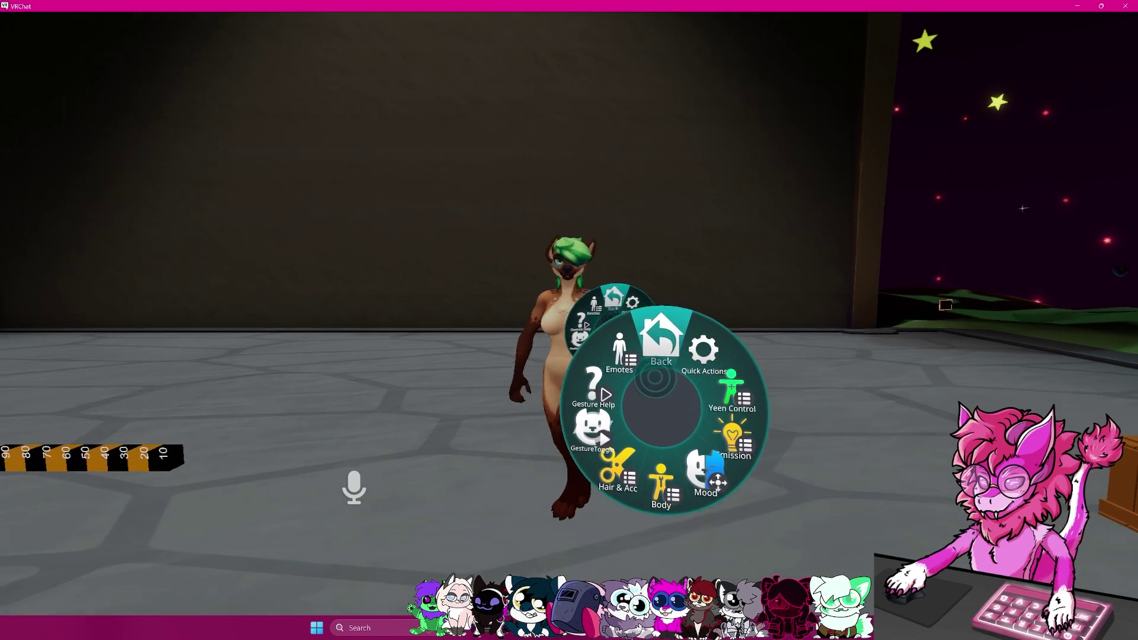
{"action": "key", "text": "Escape"}
{"action": "left_click", "coordinate": [536, 386]}
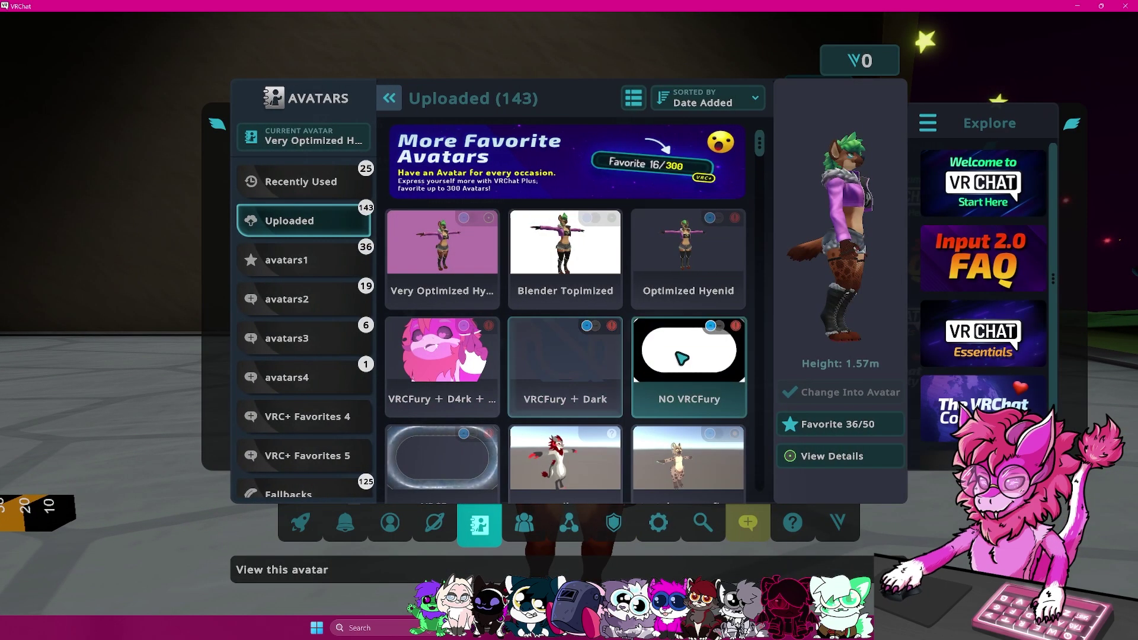
Review Very Optimized Hyenid's Performance Breakdown (4.19 MB, 69,946 triangles), then exit to the world.
{"action": "left_click", "coordinate": [819, 458]}
{"action": "scroll", "coordinate": [590, 376], "scroll_direction": "up", "scroll_amount": 10}
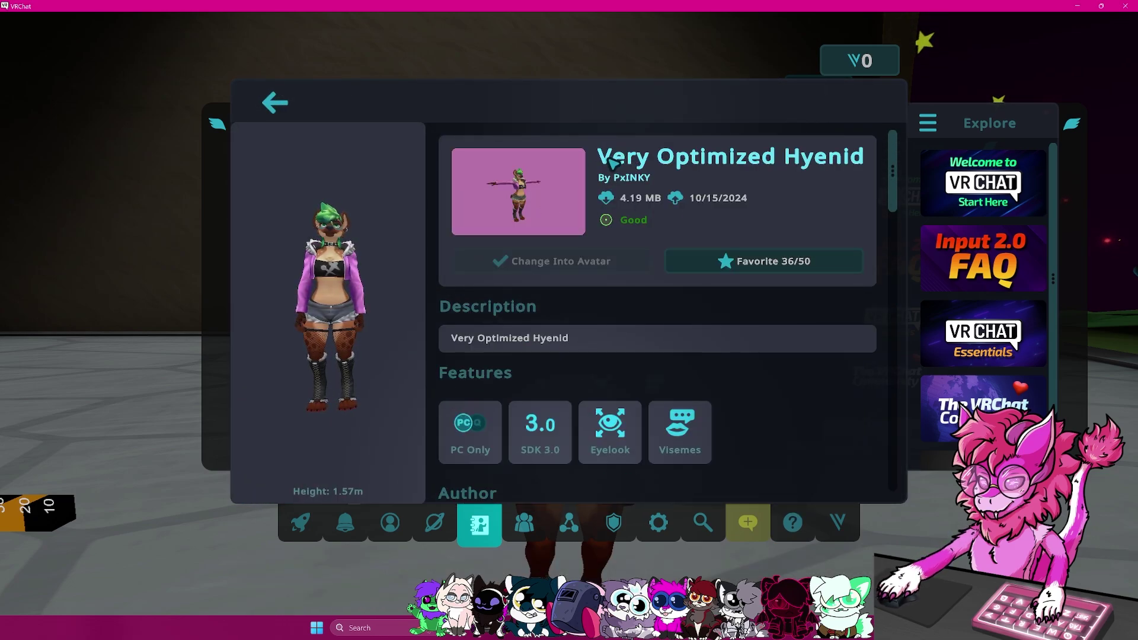
{"action": "scroll", "coordinate": [614, 308], "scroll_direction": "down", "scroll_amount": 8}
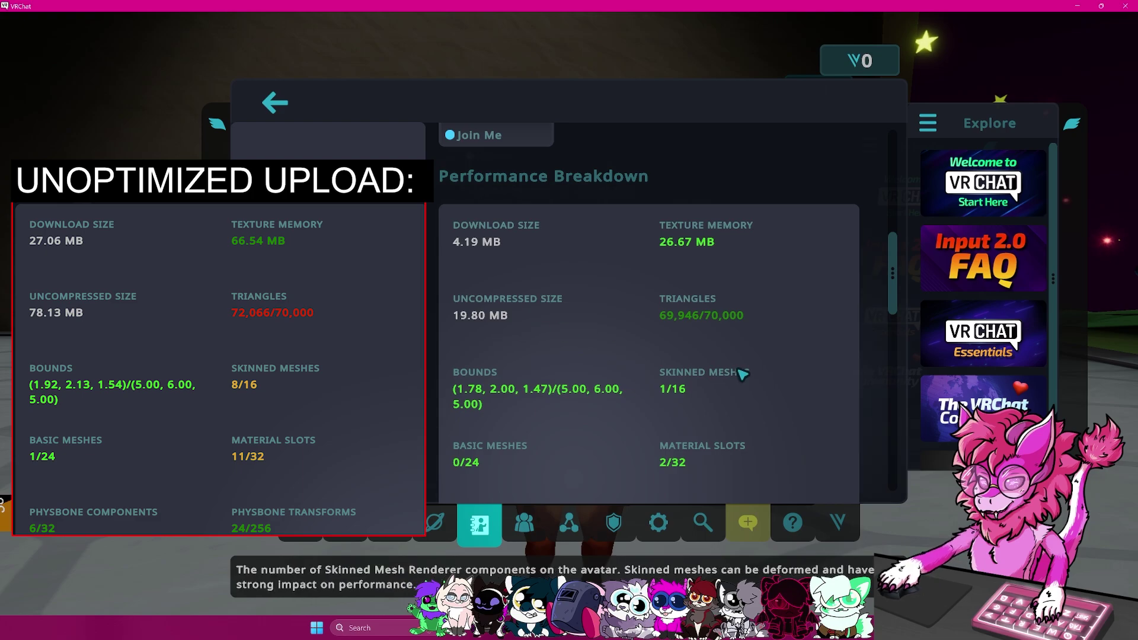
{"action": "scroll", "coordinate": [742, 371], "scroll_direction": "down", "scroll_amount": 3}
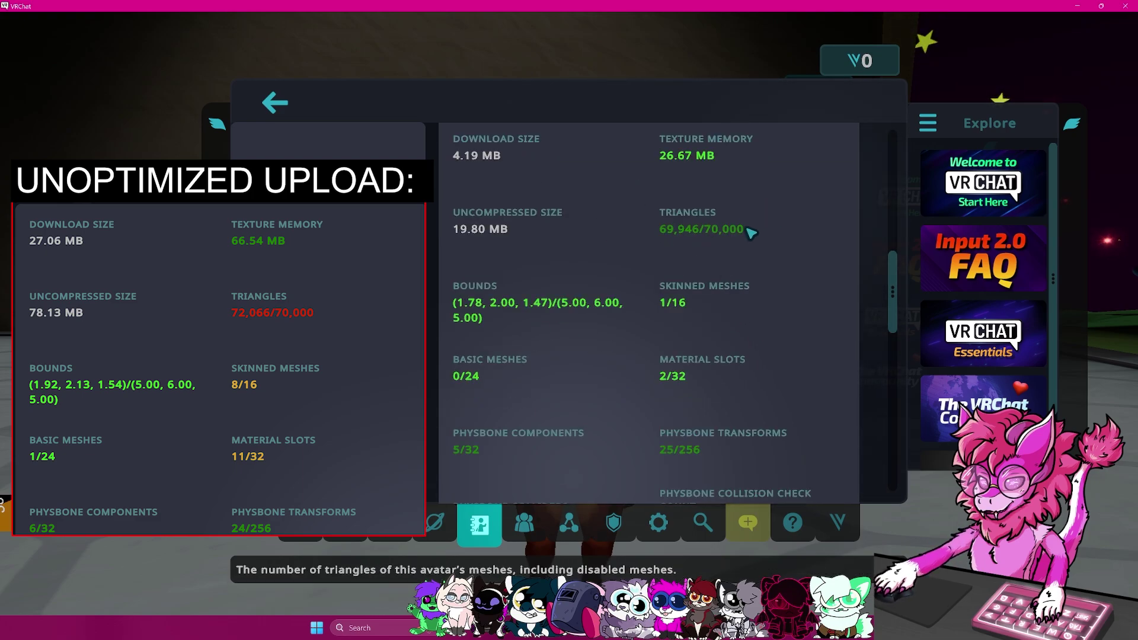
{"action": "scroll", "coordinate": [712, 237], "scroll_direction": "down", "scroll_amount": 3}
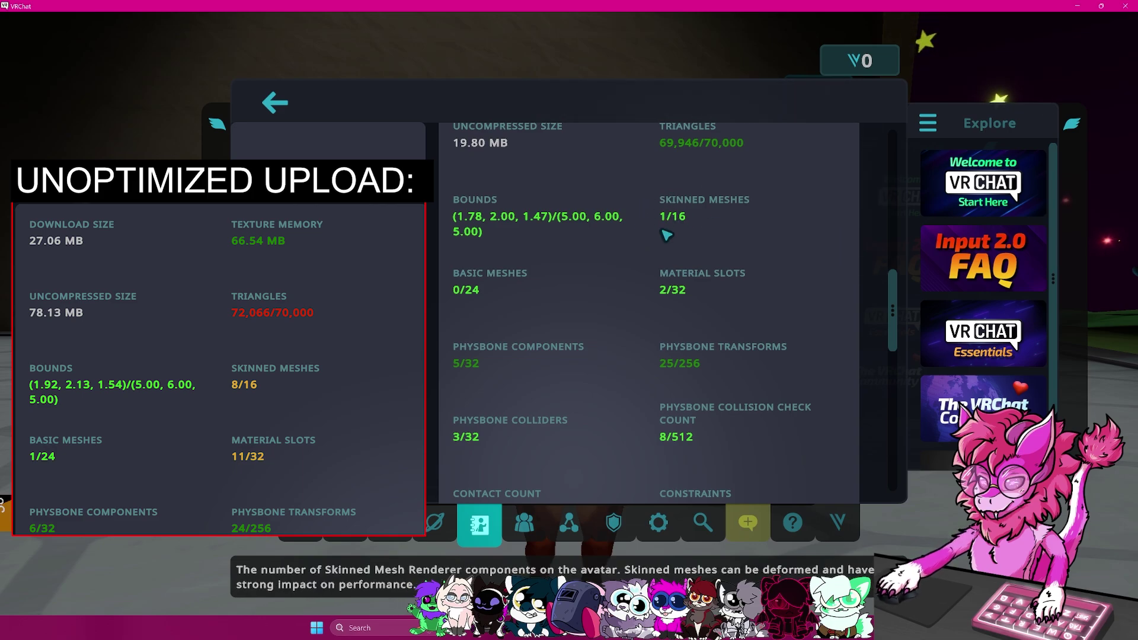
{"action": "scroll", "coordinate": [678, 289], "scroll_direction": "down", "scroll_amount": 7}
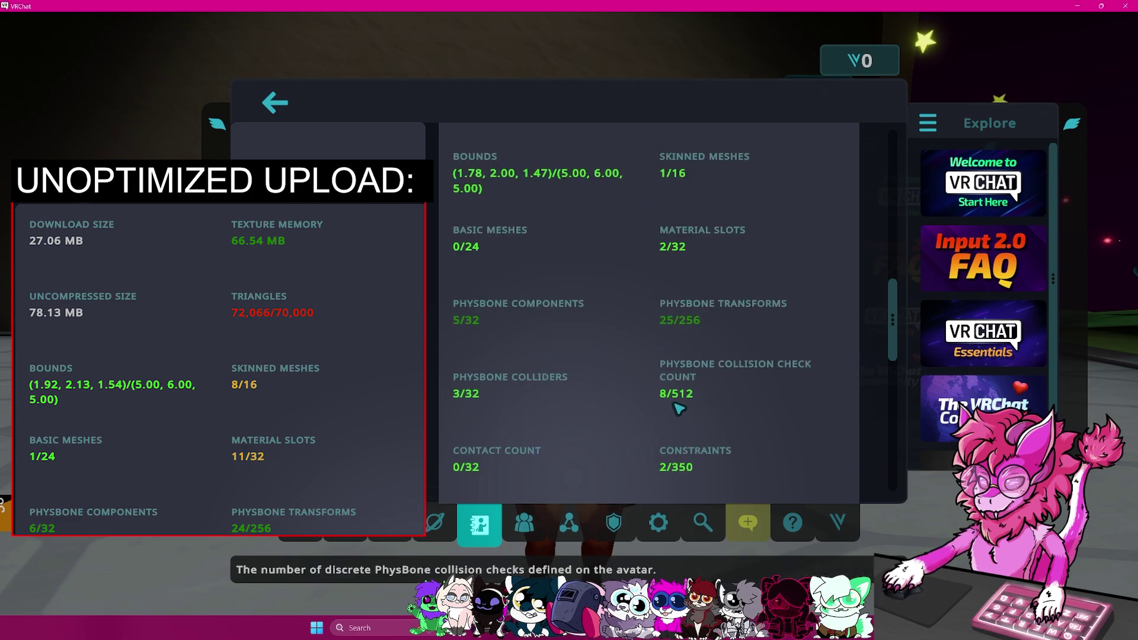
{"action": "scroll", "coordinate": [631, 356], "scroll_direction": "down", "scroll_amount": 4}
{"action": "scroll", "coordinate": [633, 332], "scroll_direction": "up", "scroll_amount": 8}
{"action": "scroll", "coordinate": [449, 383], "scroll_direction": "down", "scroll_amount": 1}
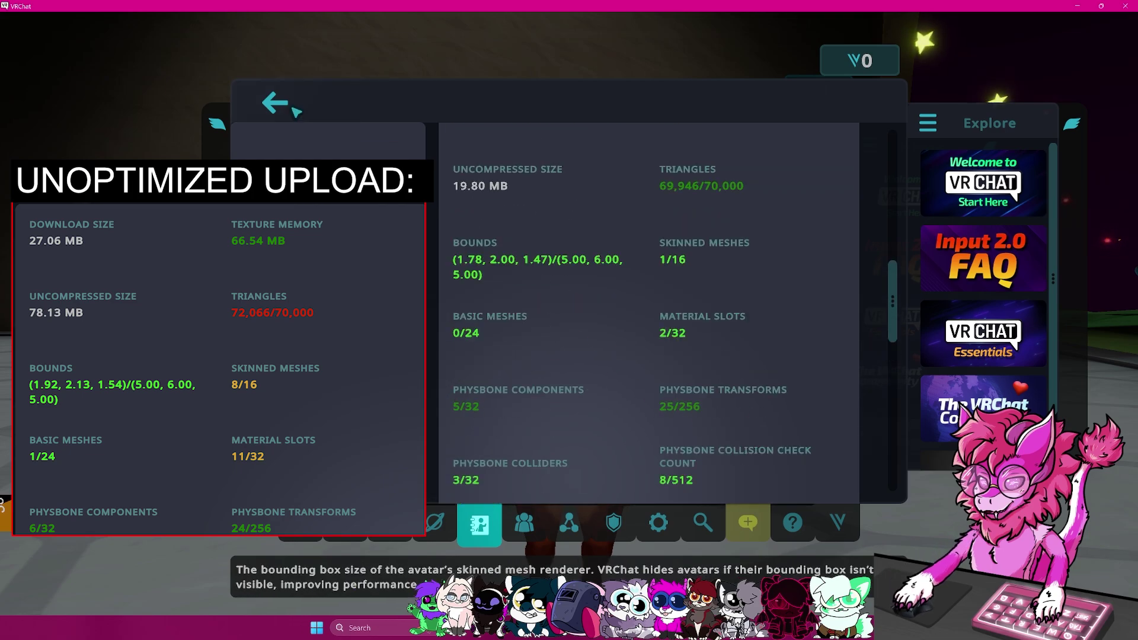
{"action": "left_click", "coordinate": [275, 102]}
{"action": "key", "text": "Escape"}
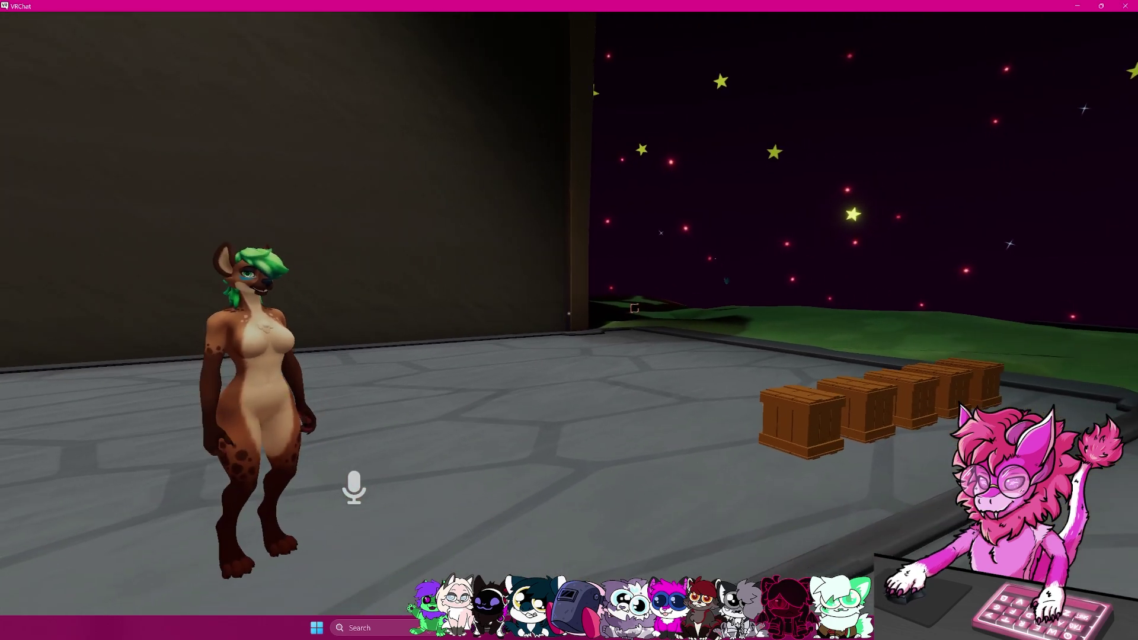
{"action": "key", "text": "w"}
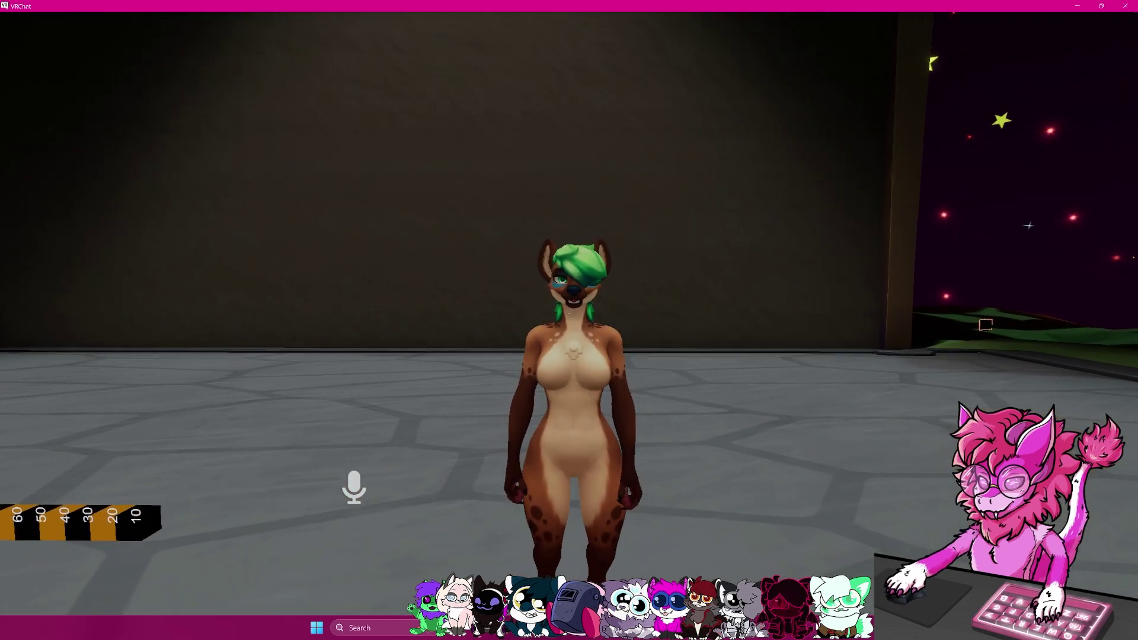
{"action": "key", "text": "s"}
{"action": "key", "text": "w"}
{"action": "key", "text": "r"}
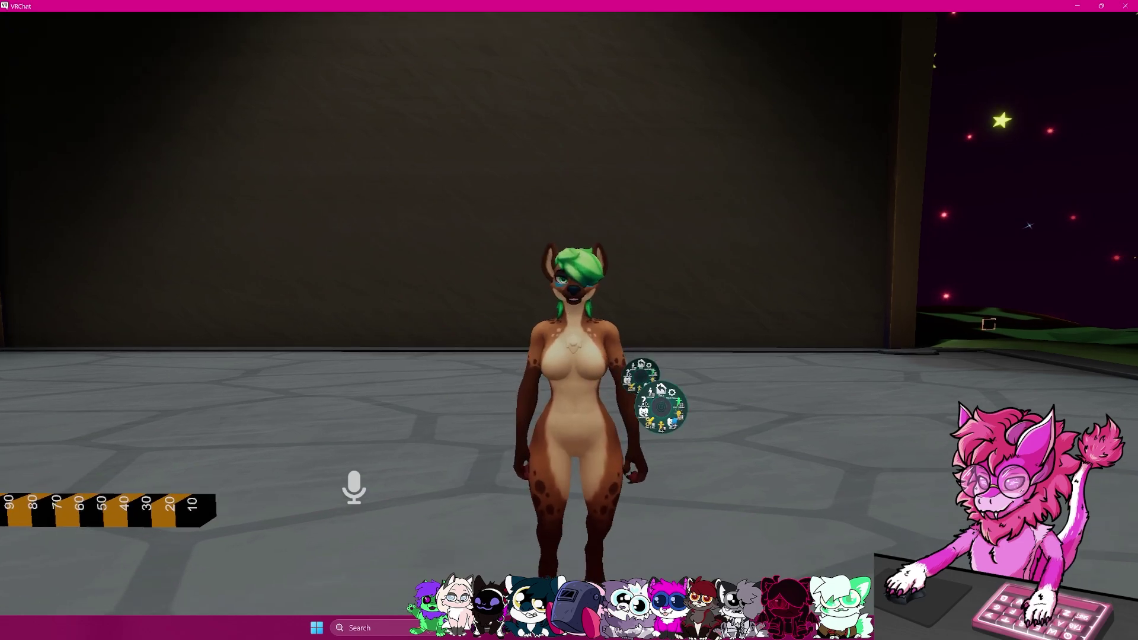
{"action": "key", "text": "r"}
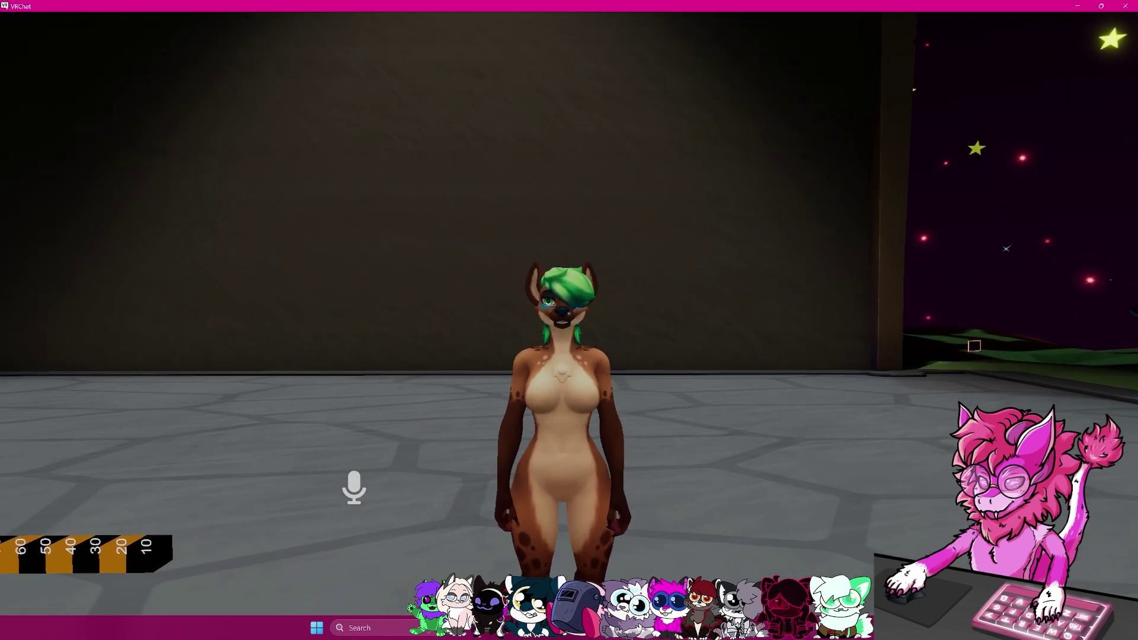
{"action": "key", "text": "s"}
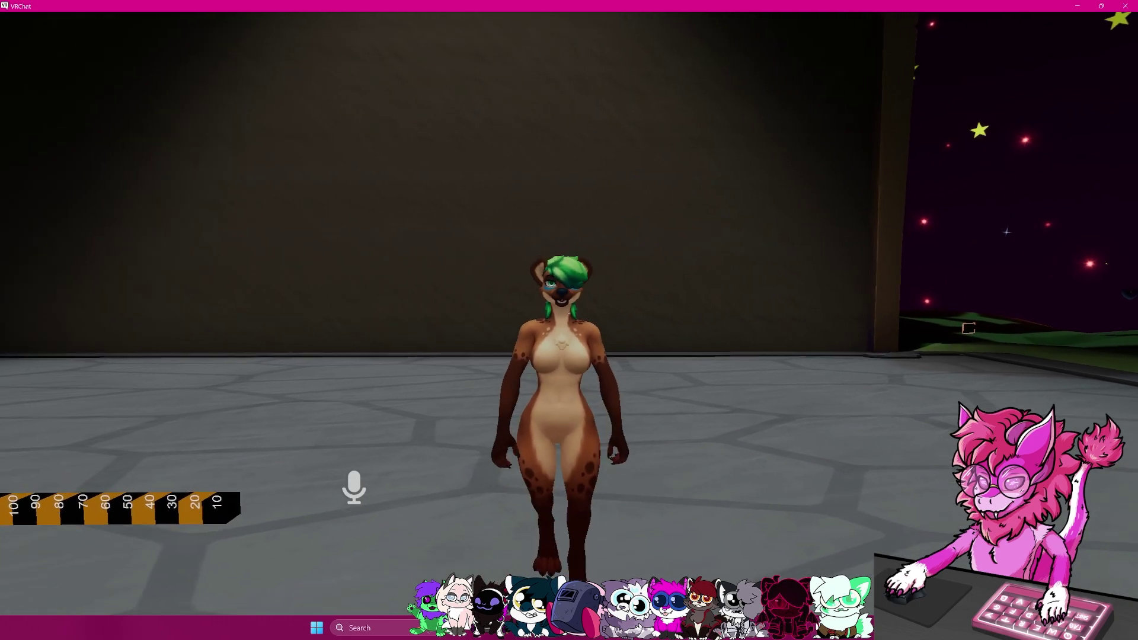
{"action": "key", "text": "w"}
{"action": "key", "text": "s"}
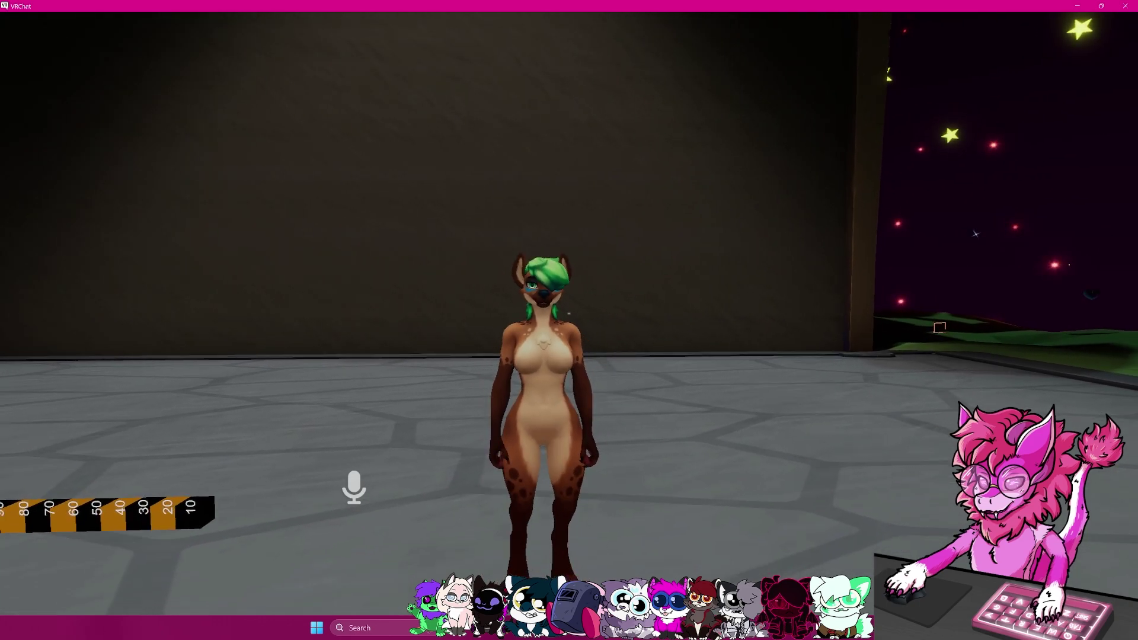